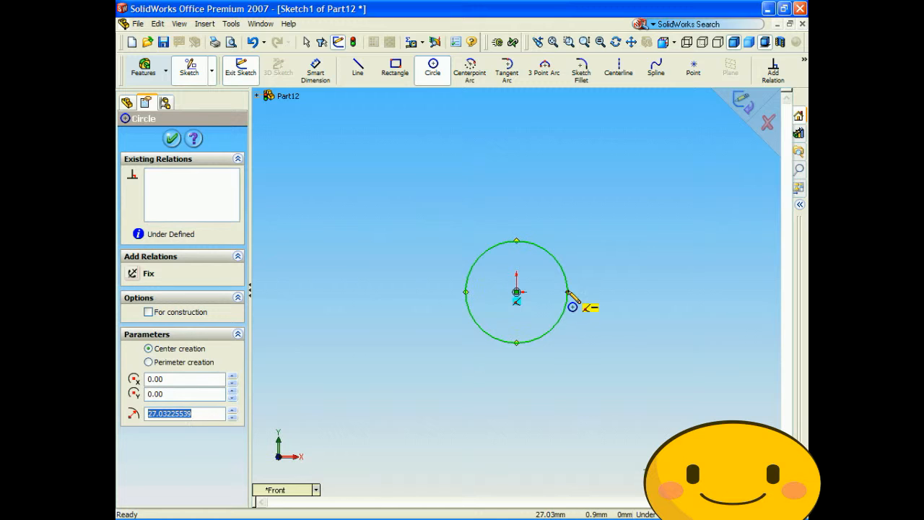
- Set the radius of the circle at the origin to 30 mm and exit the sketch
type("30")
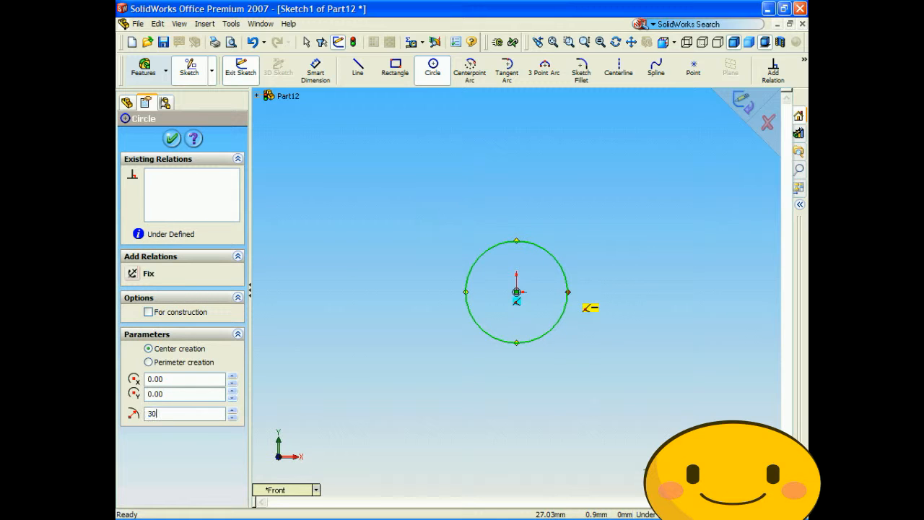
key("Return")
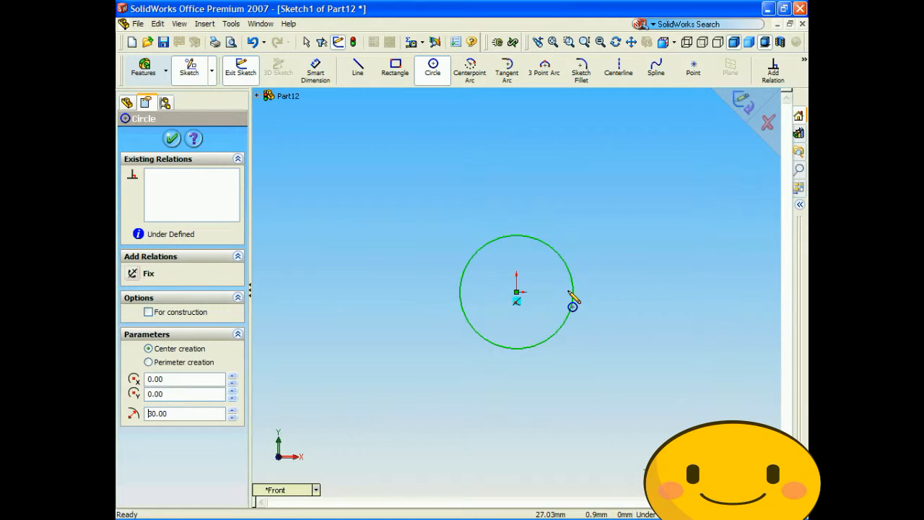
left_click(173, 139)
left_click(743, 102)
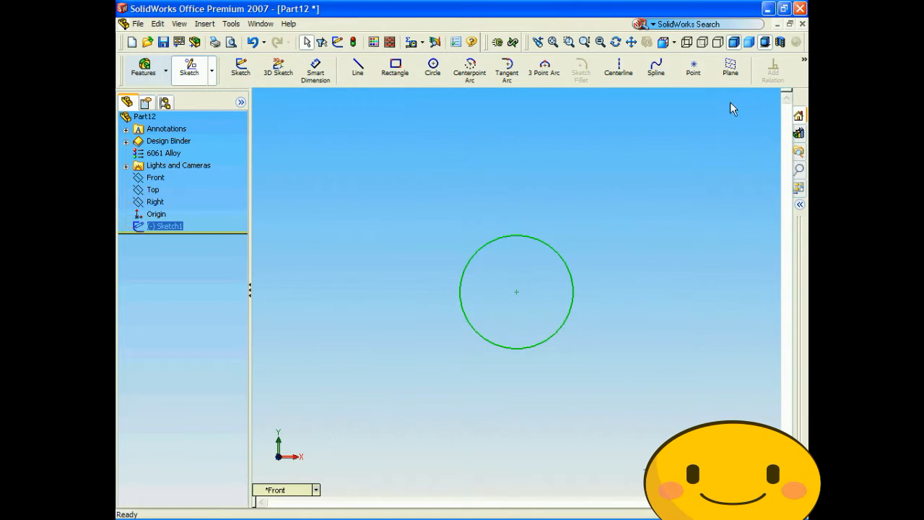
- Create a reference plane parallel to the Front plane at an offset of 30 mm
left_click(306, 489)
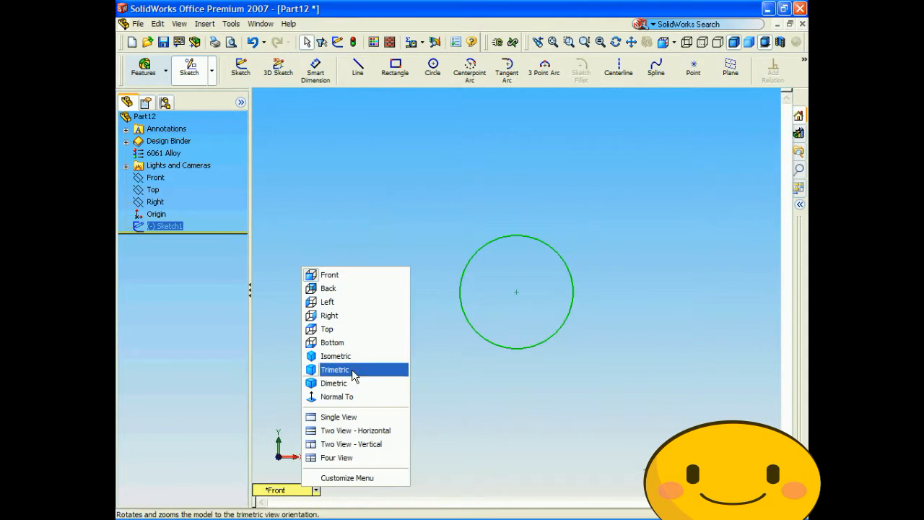
left_click(348, 354)
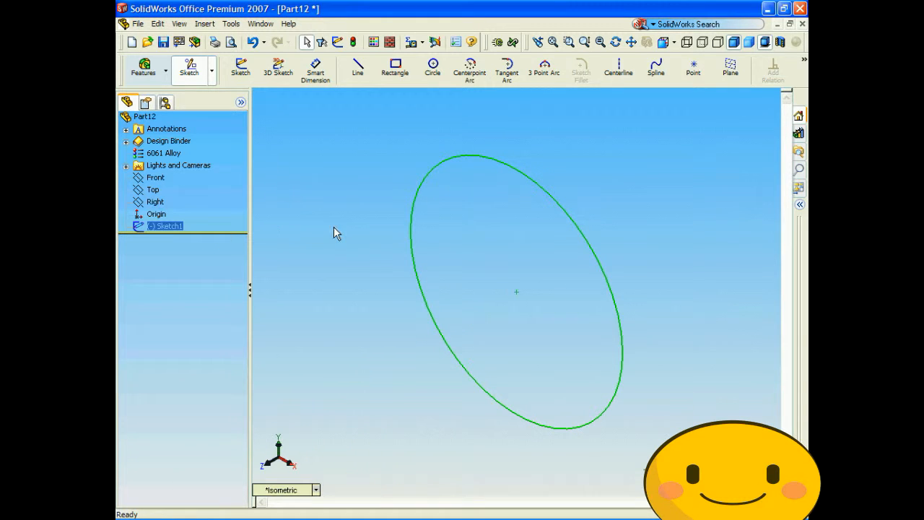
left_click(206, 24)
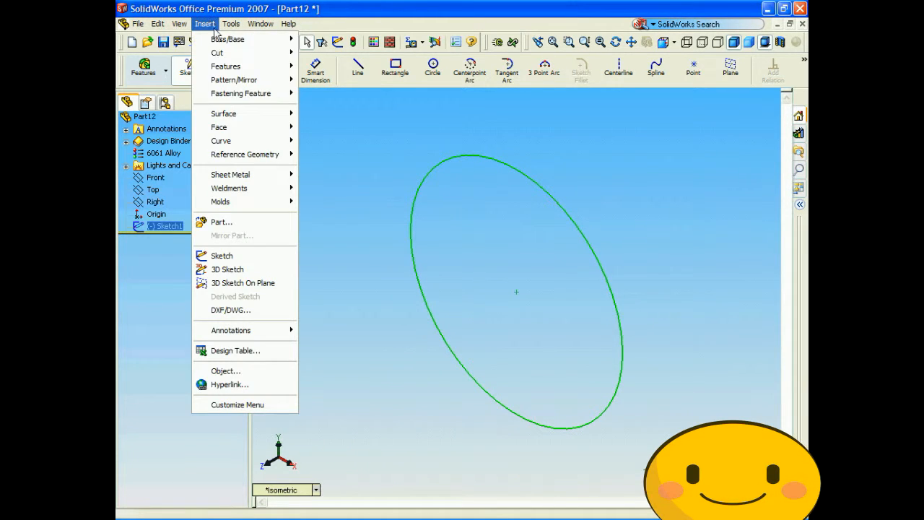
mouse_move(253, 159)
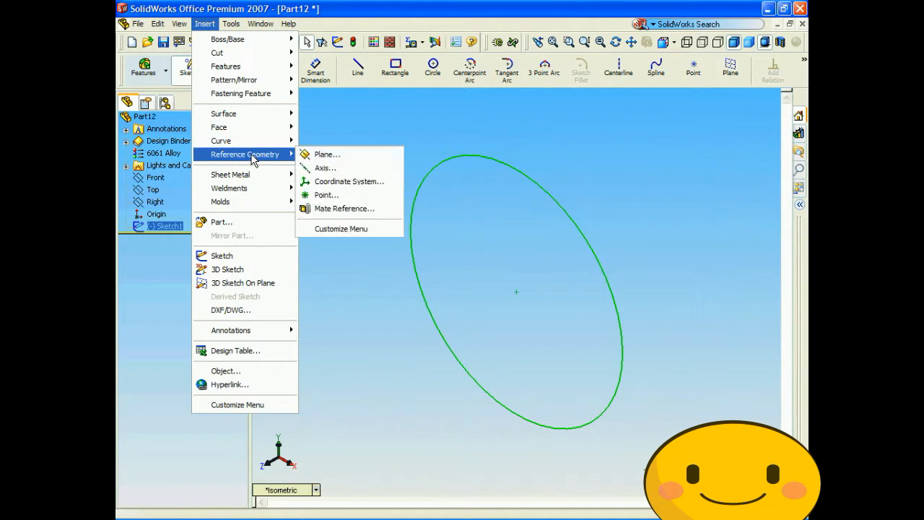
left_click(318, 154)
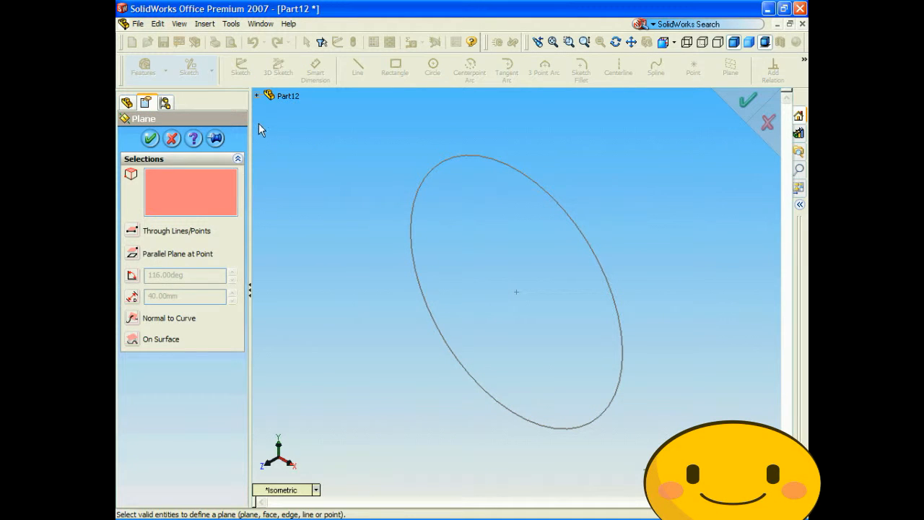
scroll(258, 121, "up", 5)
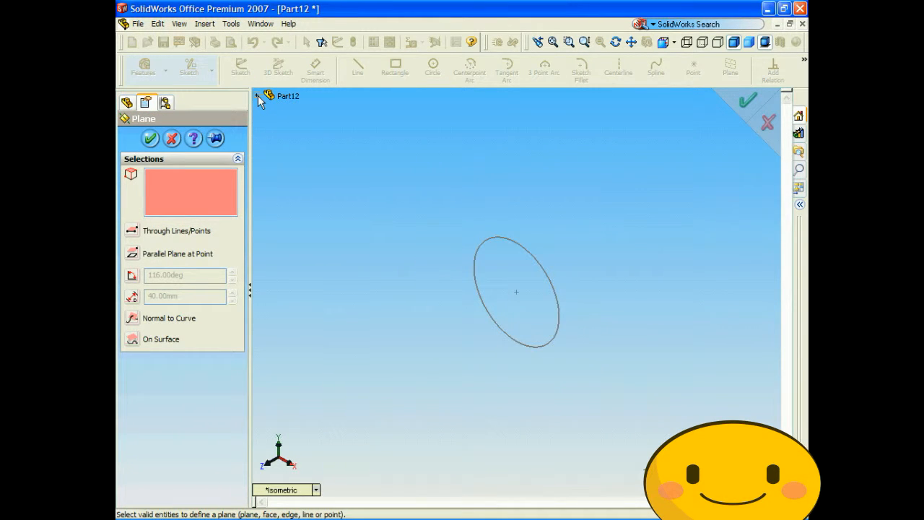
left_click(257, 96)
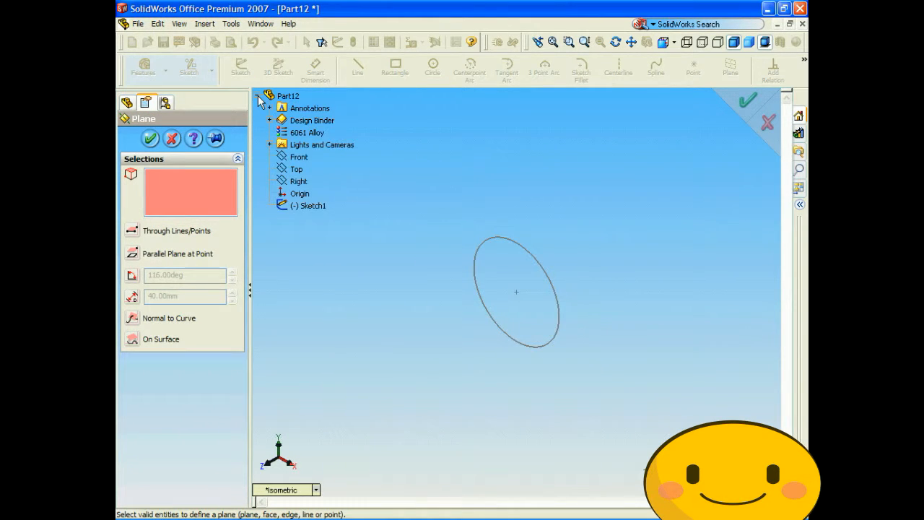
left_click(298, 158)
left_click_drag(193, 299, 146, 297)
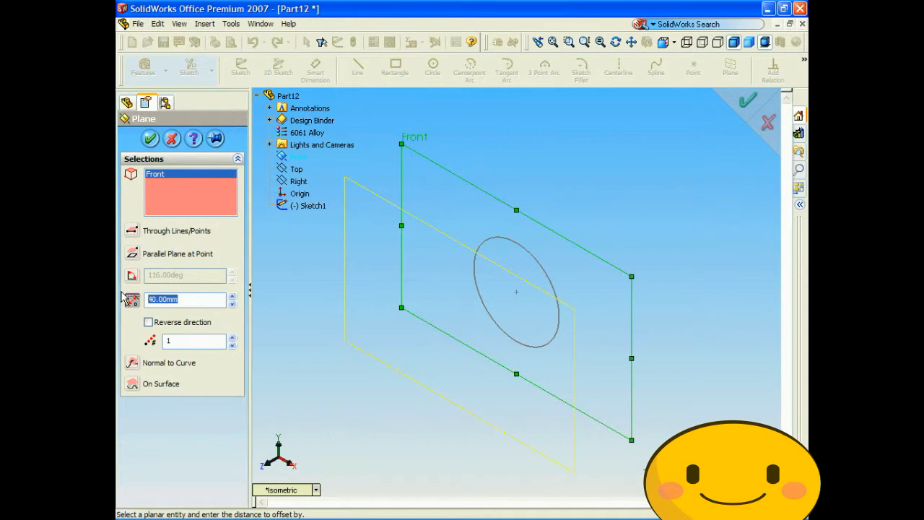
type("30")
key("Return")
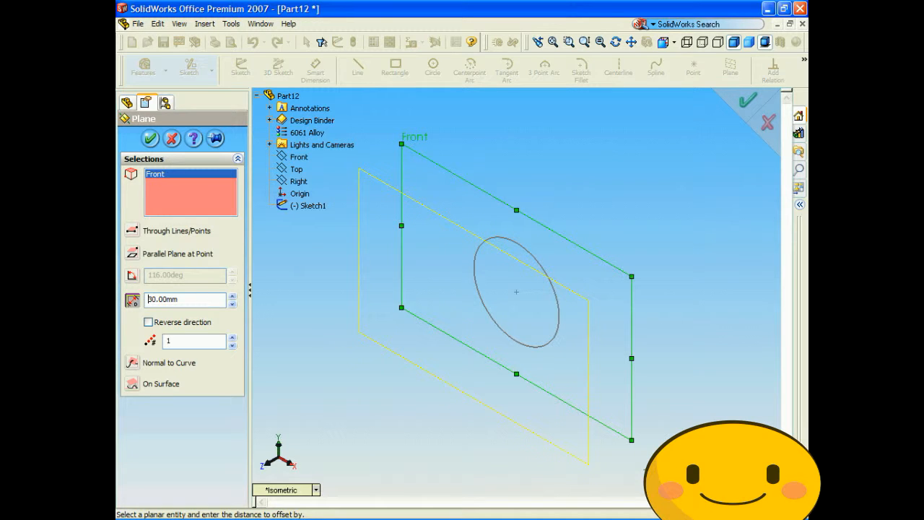
left_click(151, 140)
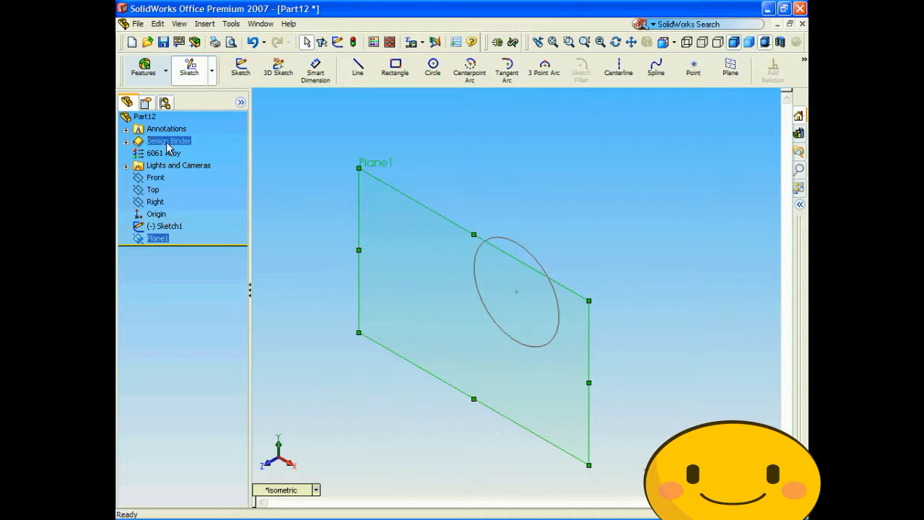
- Sketch a circle of about 18 mm radius on Plane1, centred on the origin
left_click(290, 491)
left_click(329, 275)
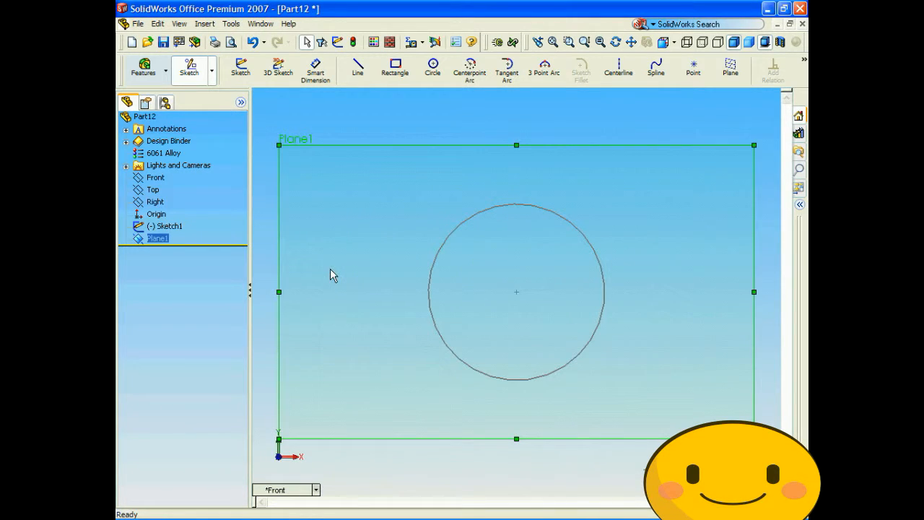
left_click(433, 69)
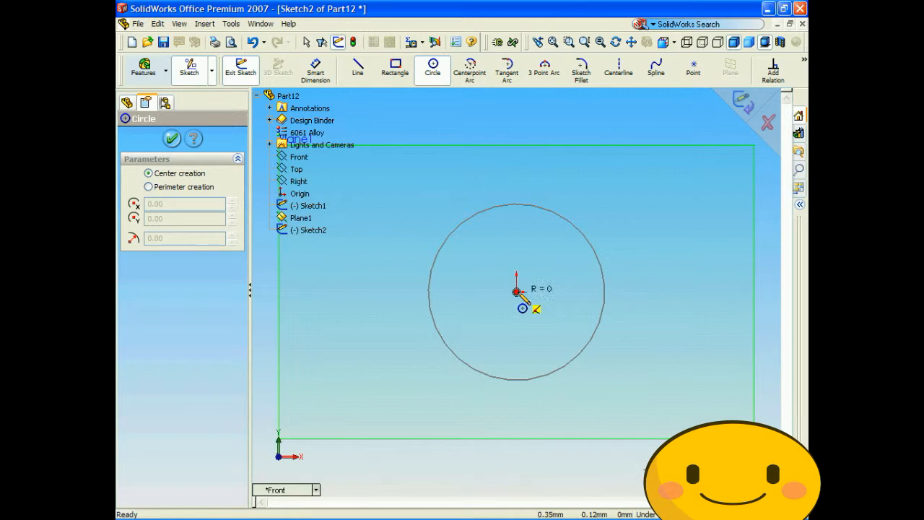
left_click(516, 292)
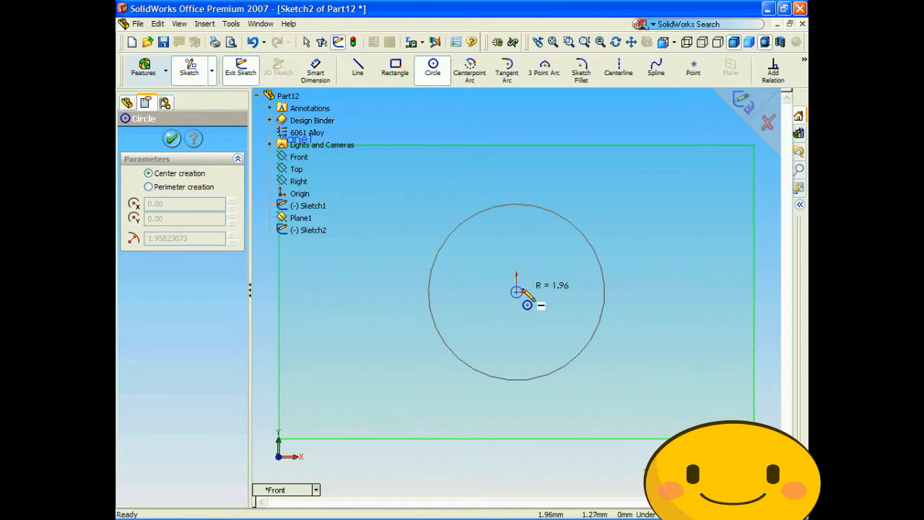
left_click(563, 321)
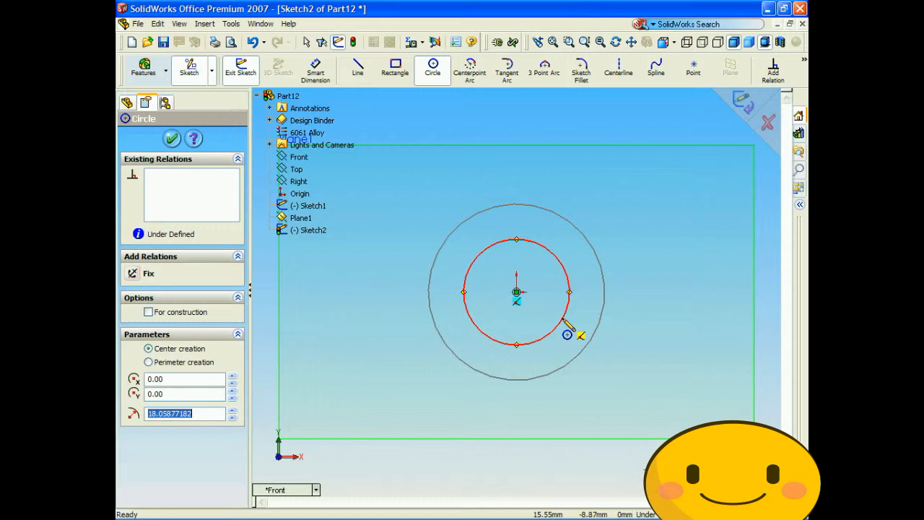
- Set the new circle's radius to 20 mm and exit the sketch
type("2")
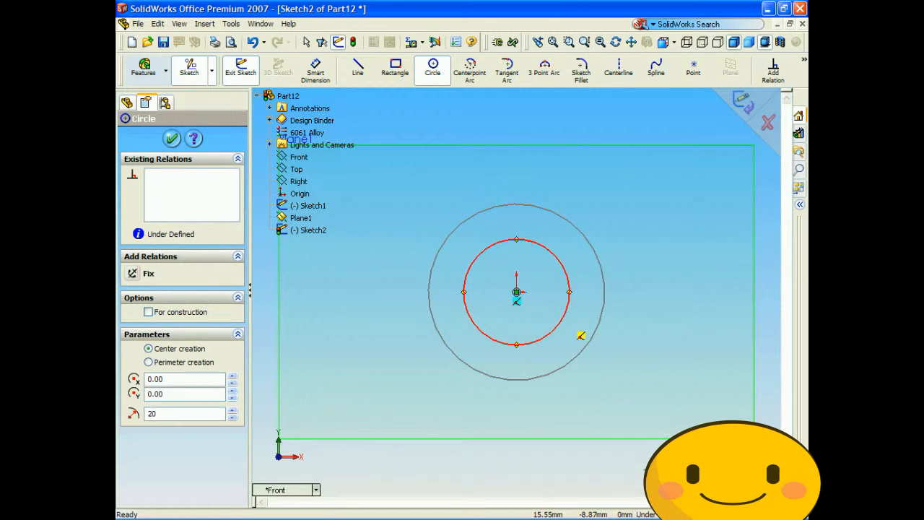
type("0")
key("Return")
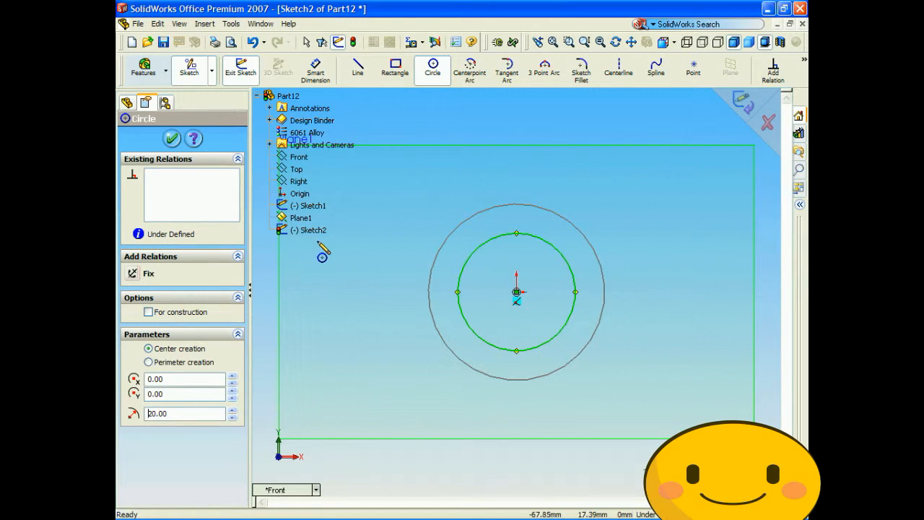
left_click(172, 139)
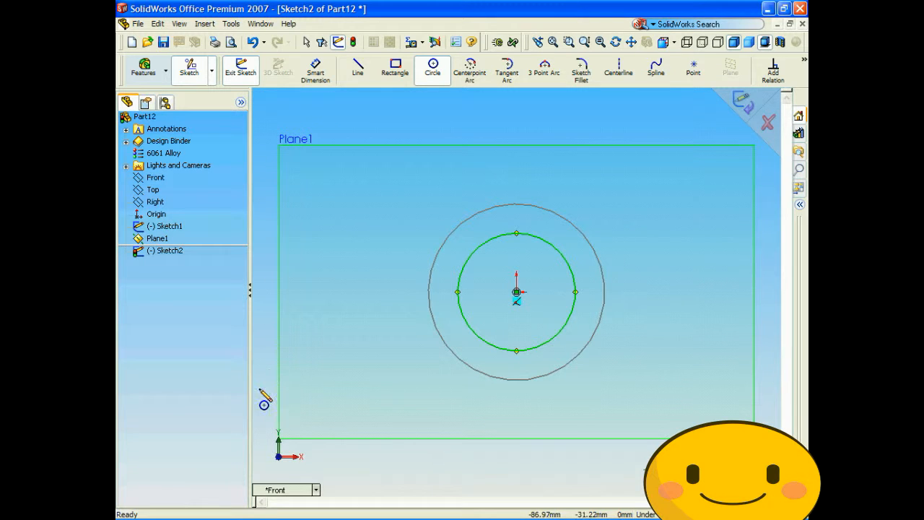
left_click(284, 491)
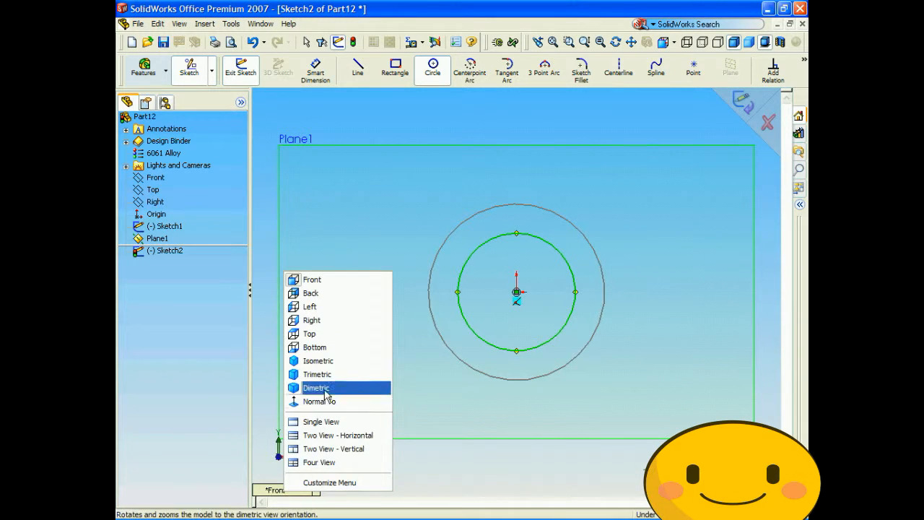
left_click(327, 361)
left_click(744, 101)
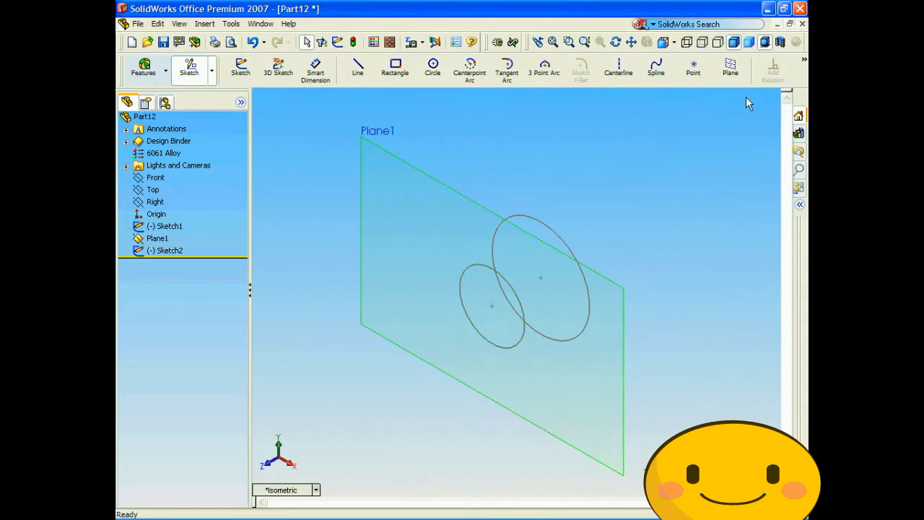
- Create a second reference plane offset 60 mm from Plane1, on the side away from the Front plane
left_click(205, 24)
mouse_move(262, 155)
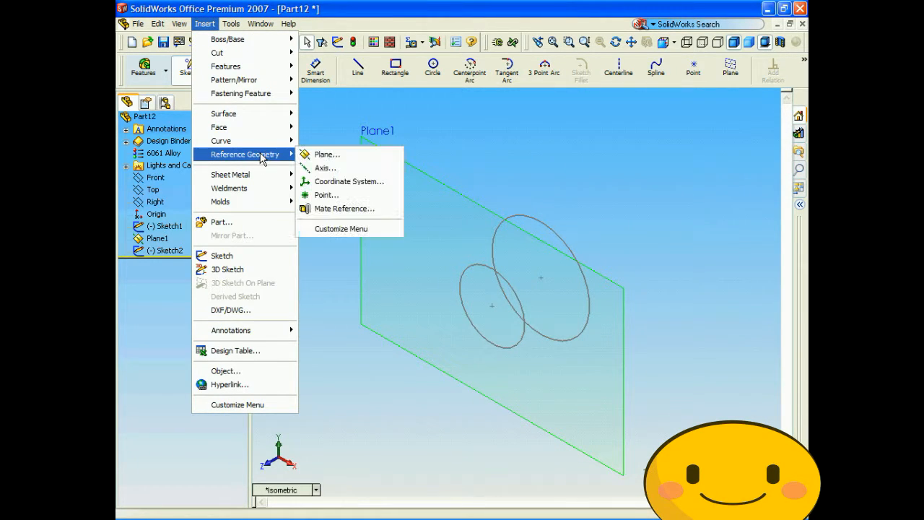
left_click(325, 154)
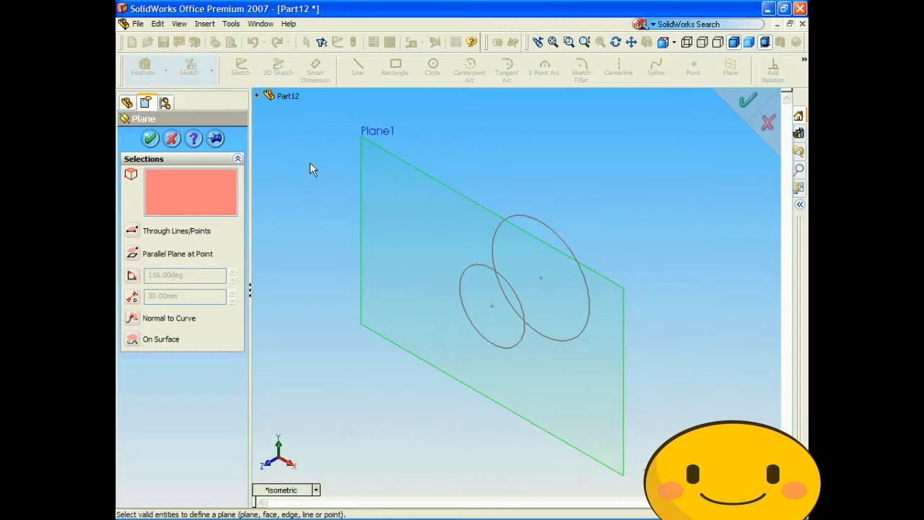
left_click(390, 159)
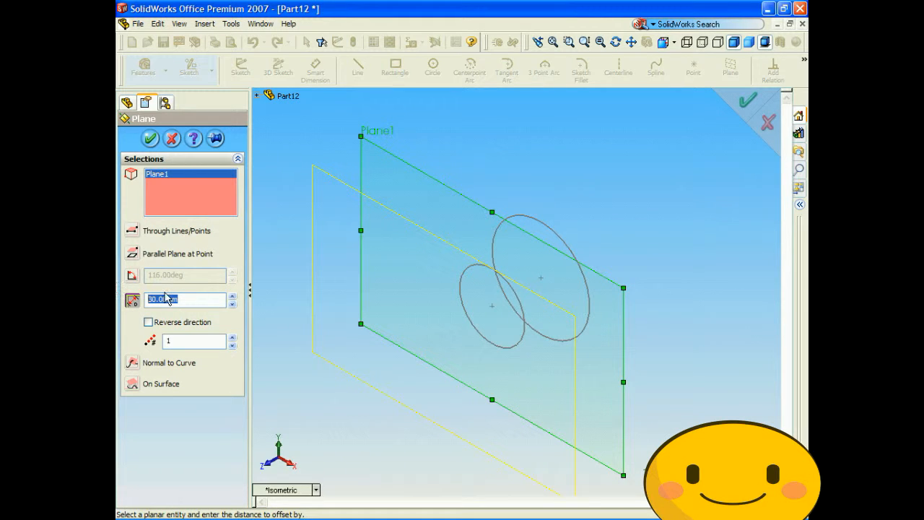
type("60")
key("Return")
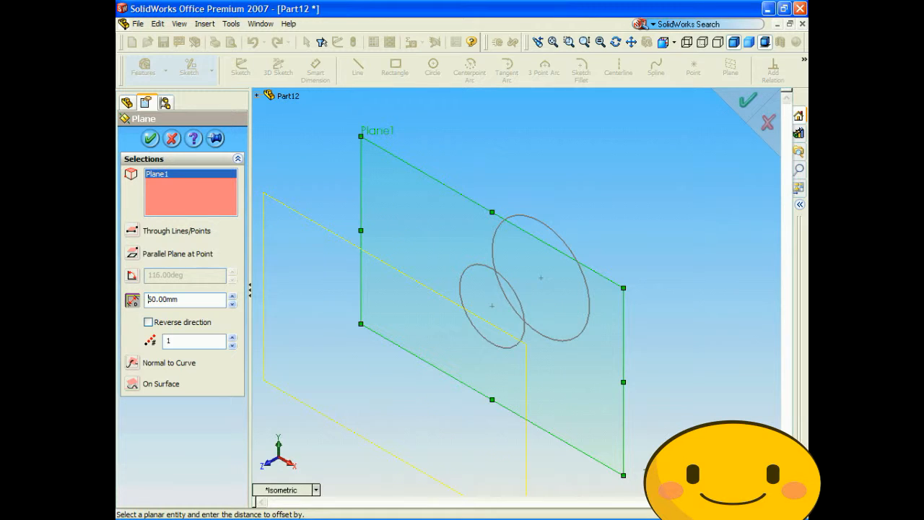
left_click(150, 140)
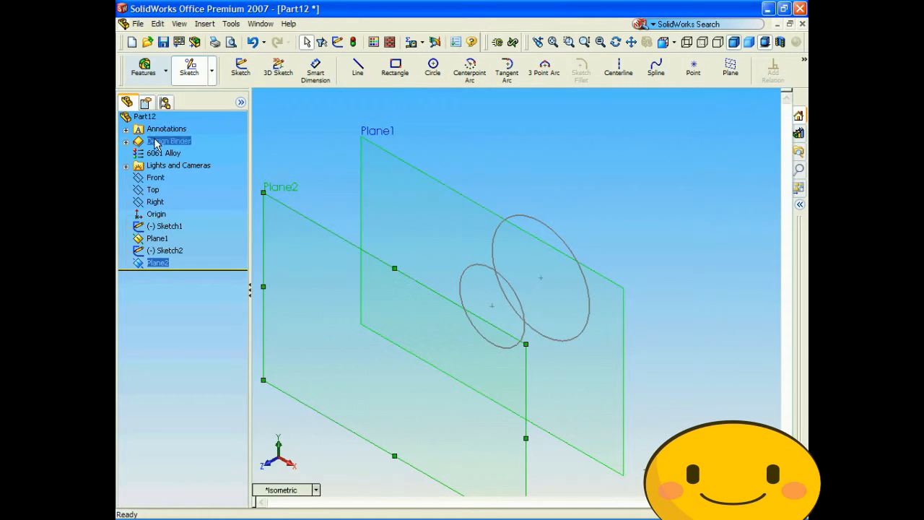
- Sketch a 30 mm radius circle on Plane2, centred on the origin and matching the first circle, and exit the sketch
left_click(316, 491)
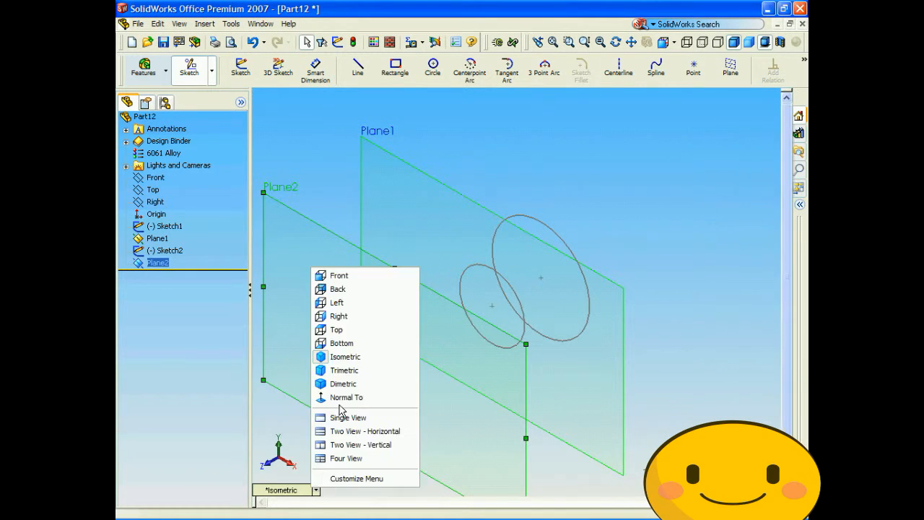
left_click(353, 277)
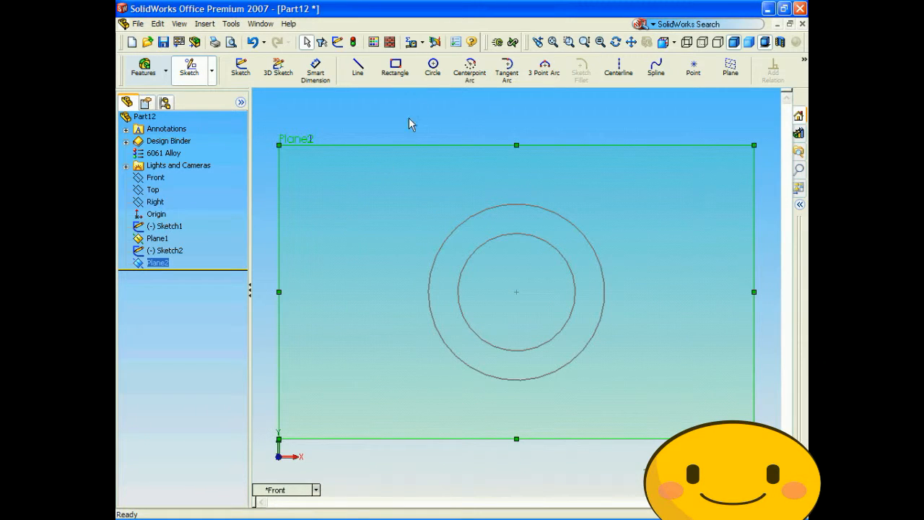
left_click(433, 66)
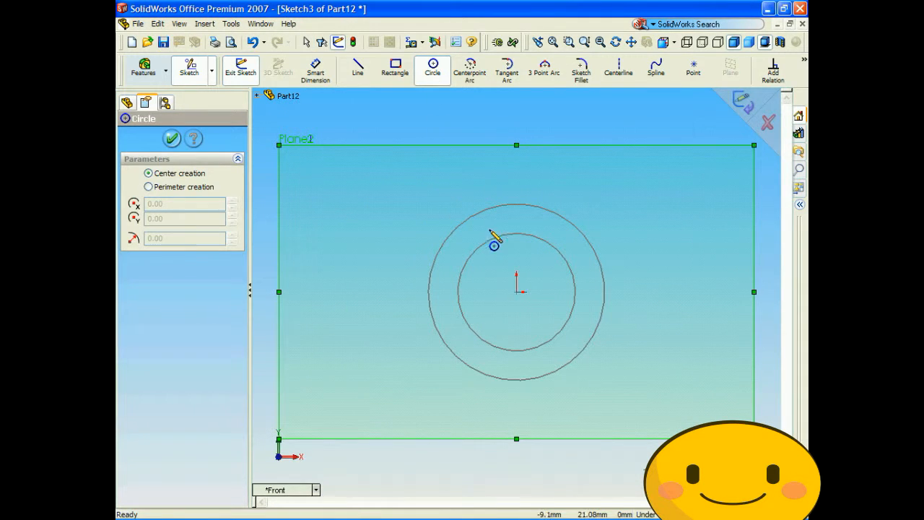
left_click(516, 292)
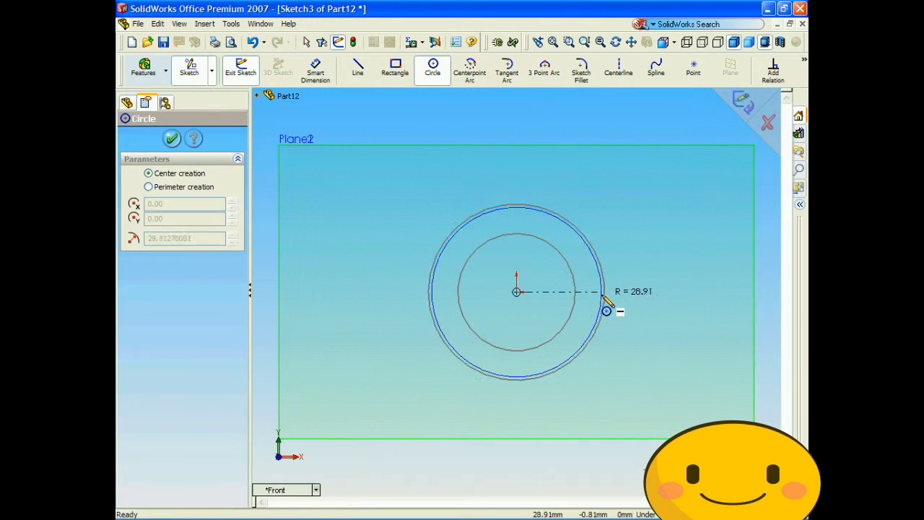
left_click(603, 339)
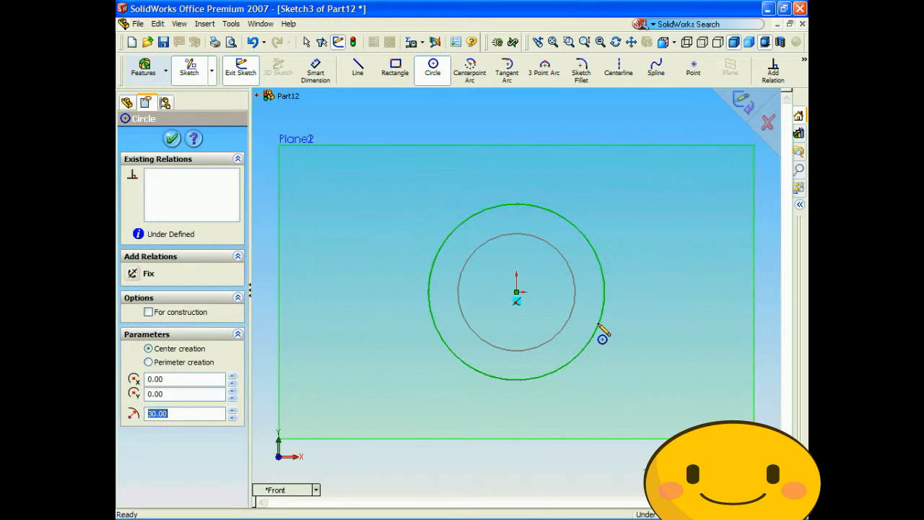
left_click(172, 138)
left_click(747, 104)
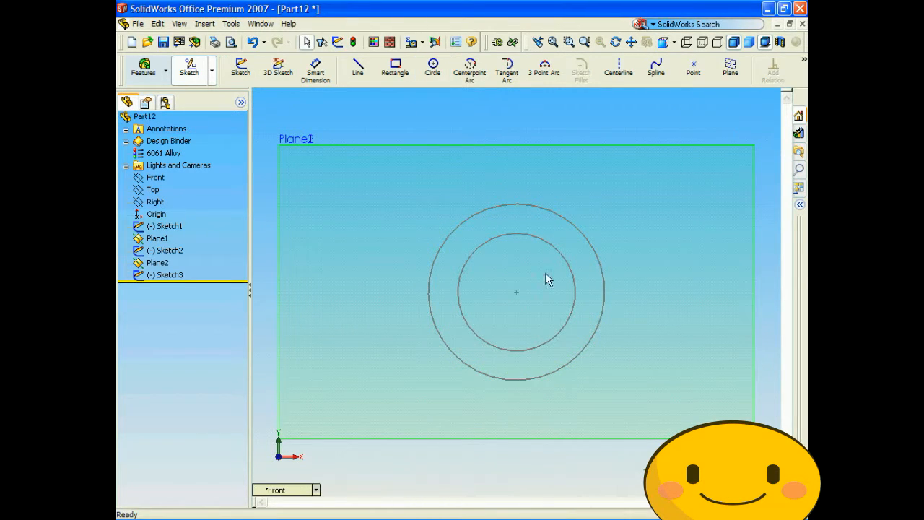
- Create a third reference plane offset 30 mm from Plane2, on the side away from Plane1
left_click(303, 489)
left_click(336, 358)
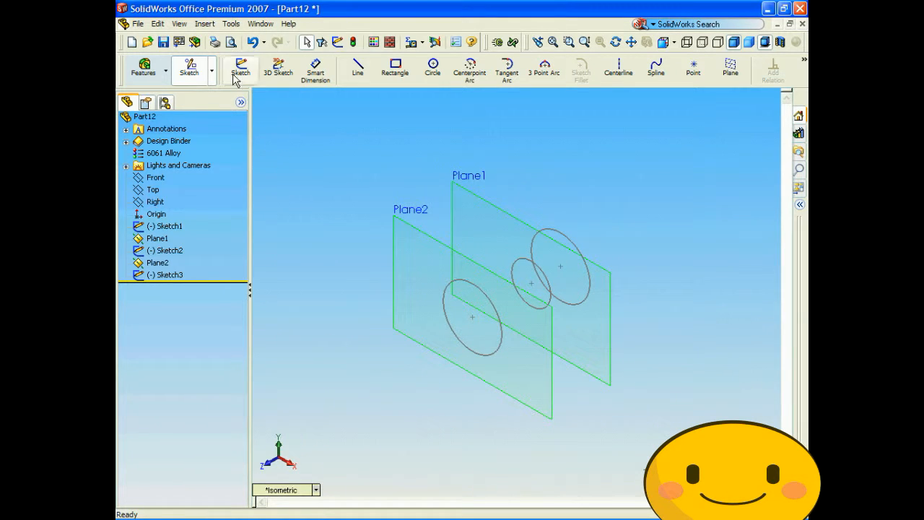
left_click(205, 25)
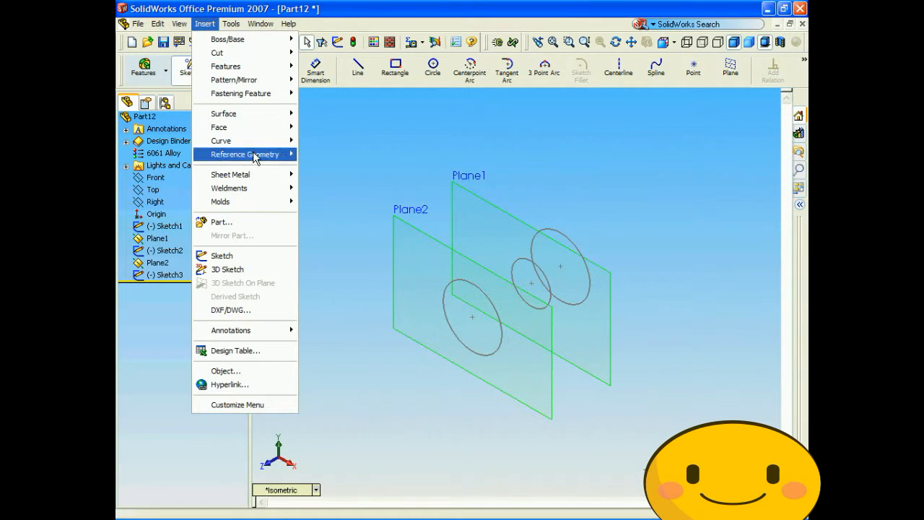
mouse_move(256, 156)
left_click(320, 155)
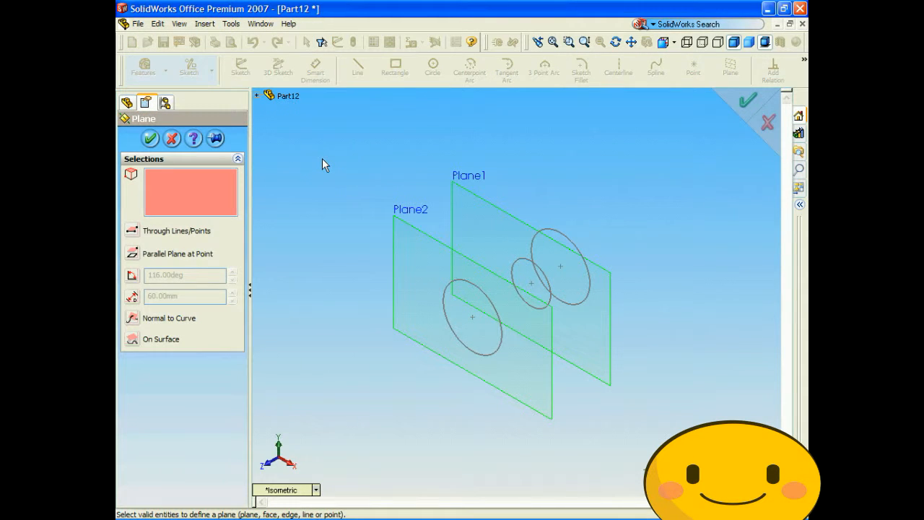
left_click(414, 234)
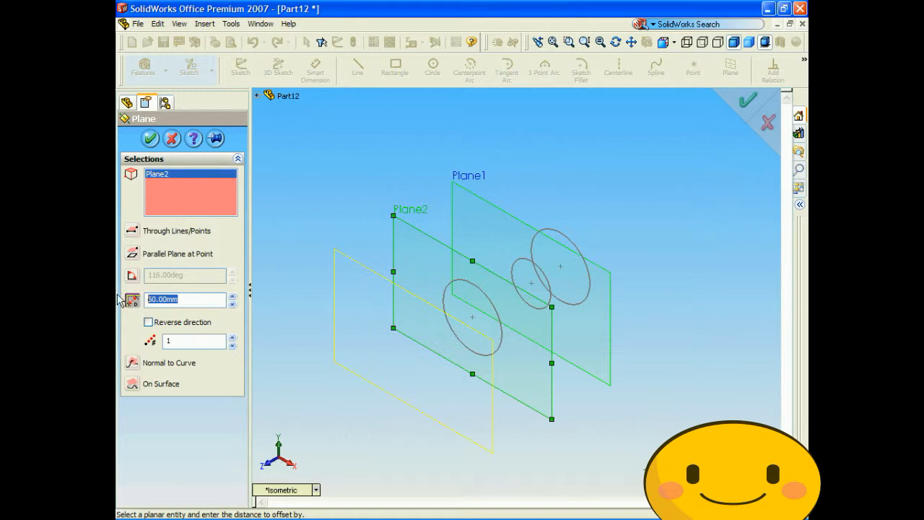
type("3")
type("0")
left_click(152, 140)
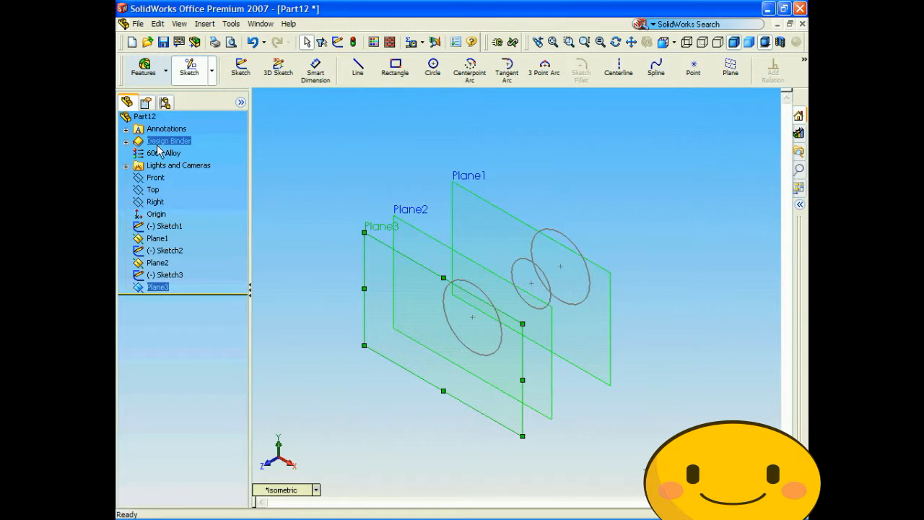
- Sketch a circle of about 24 mm radius on Plane3, centred on the origin
left_click(287, 491)
left_click(333, 280)
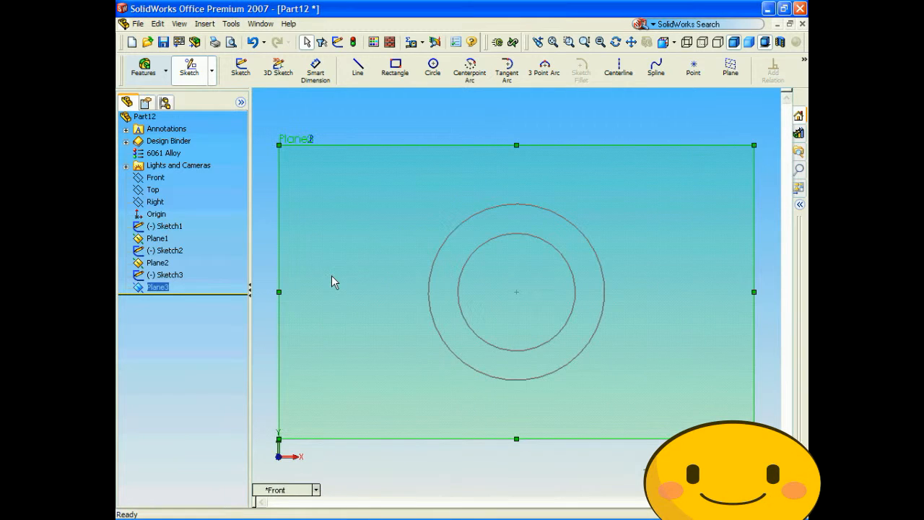
left_click(432, 68)
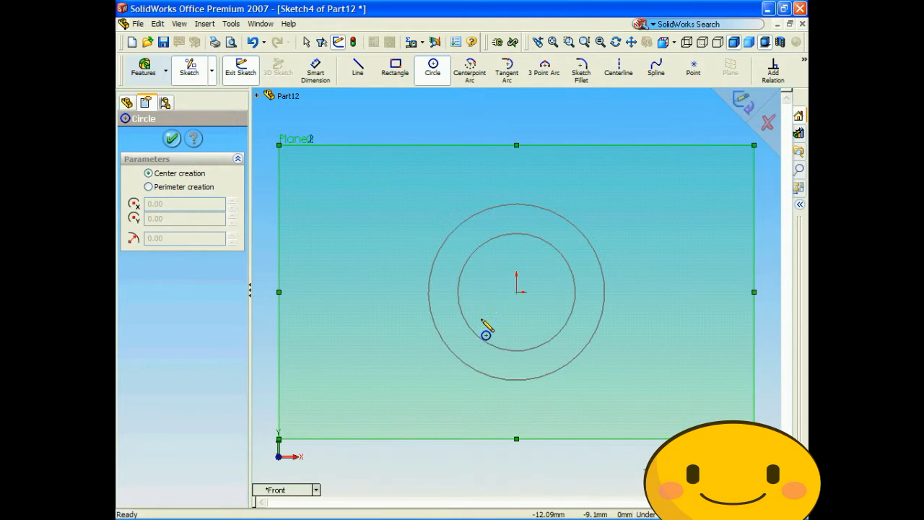
left_click(516, 291)
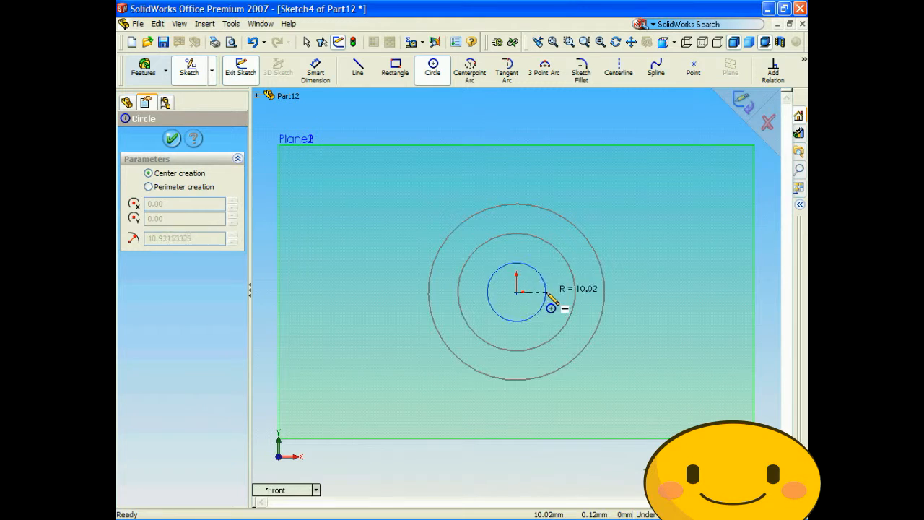
left_click(587, 309)
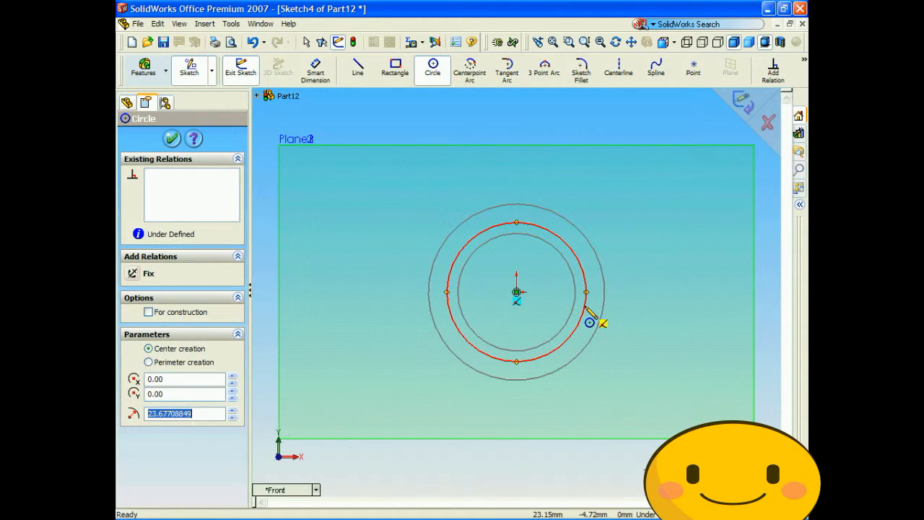
- Set the radius of the circle on Plane3 to 27 mm and exit the sketch
type("27")
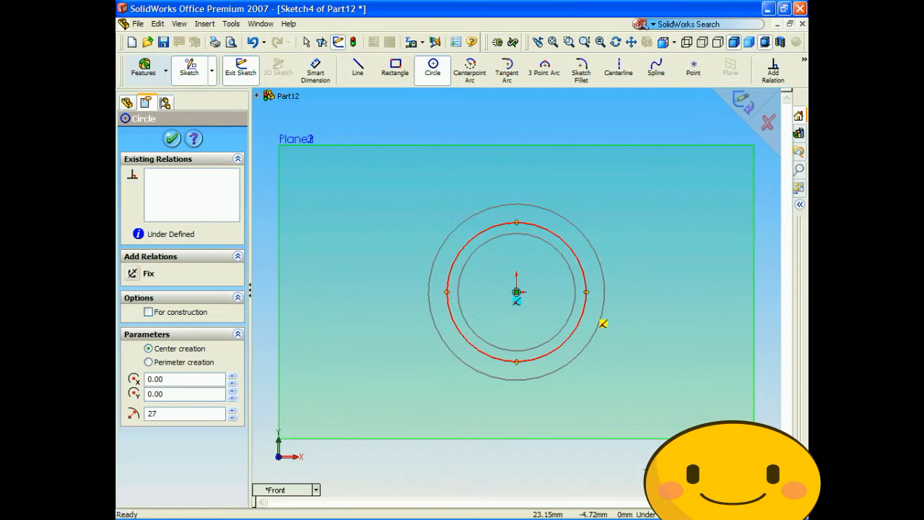
key("Return")
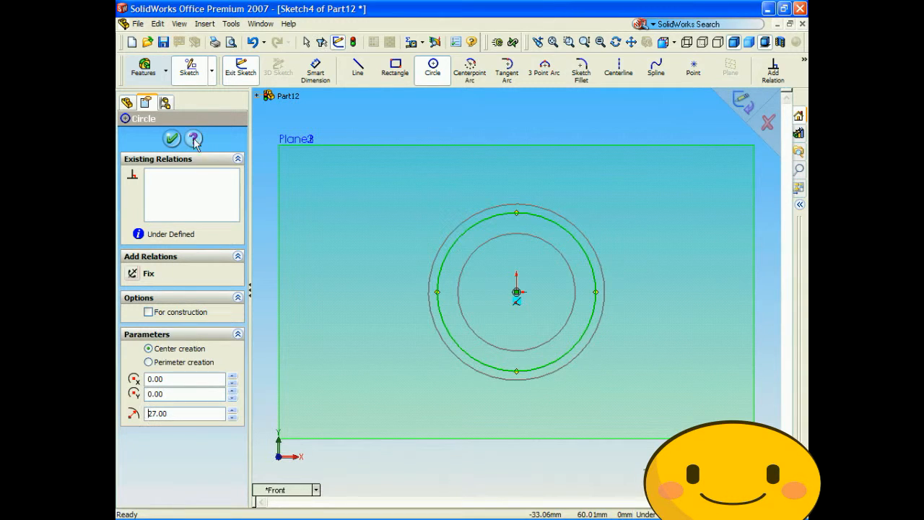
left_click(172, 139)
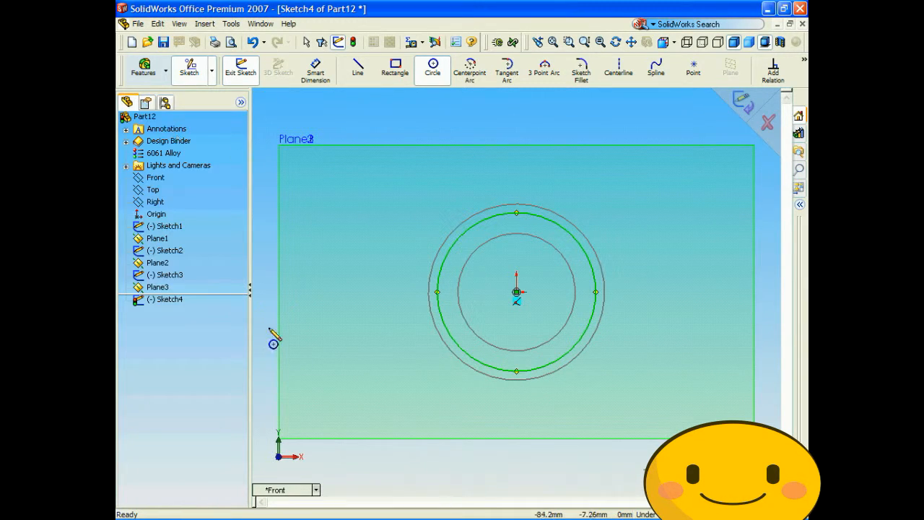
left_click(296, 490)
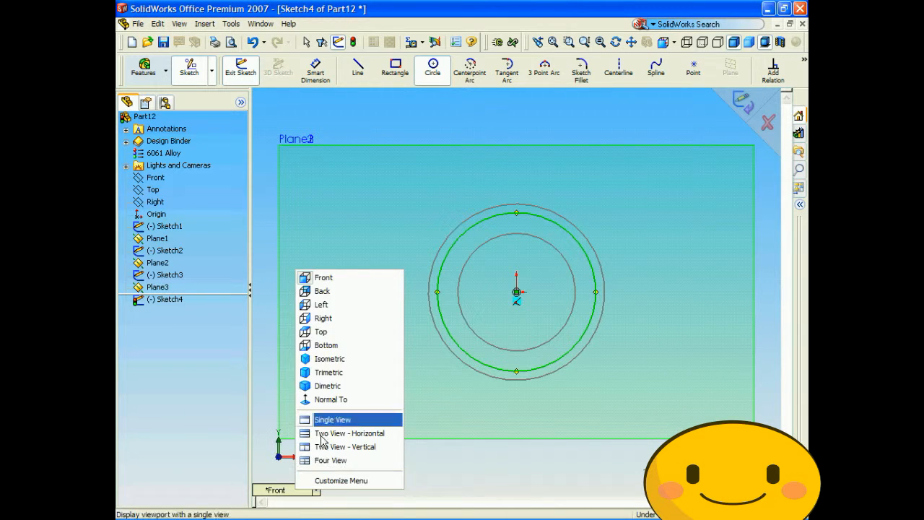
left_click(334, 357)
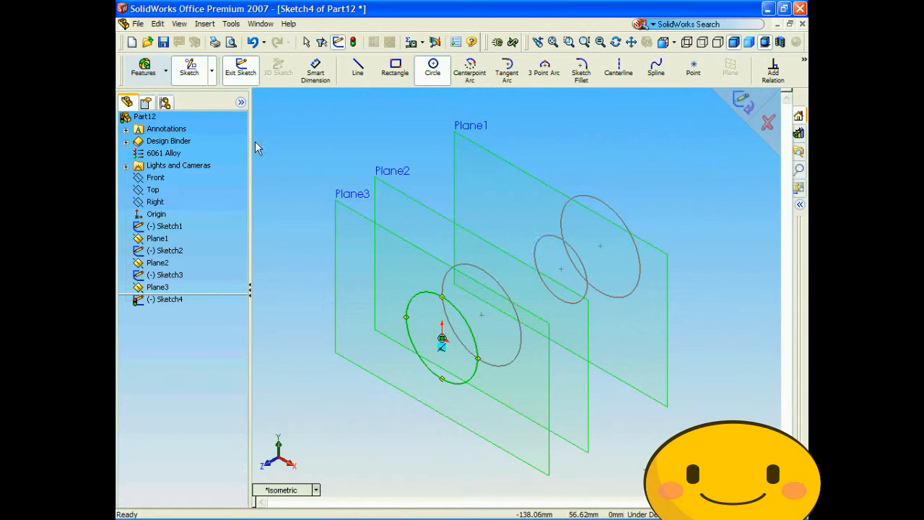
left_click(212, 25)
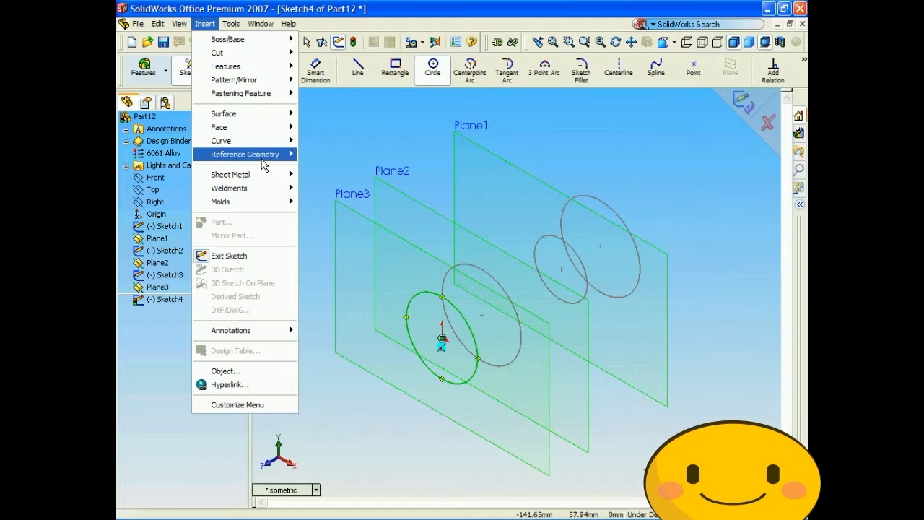
left_click(574, 105)
left_click(749, 104)
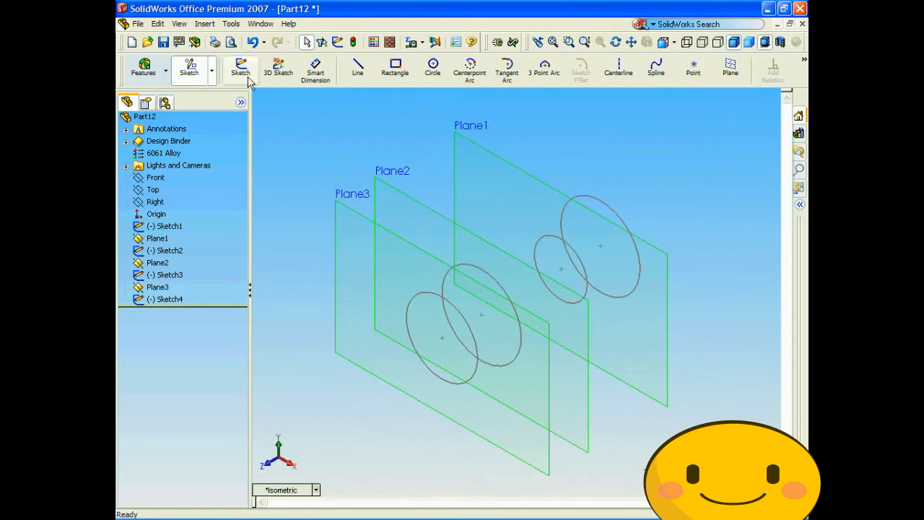
- Create a fourth reference plane offset 50 mm from Plane3, on the side away from Plane2
left_click(205, 24)
mouse_move(256, 154)
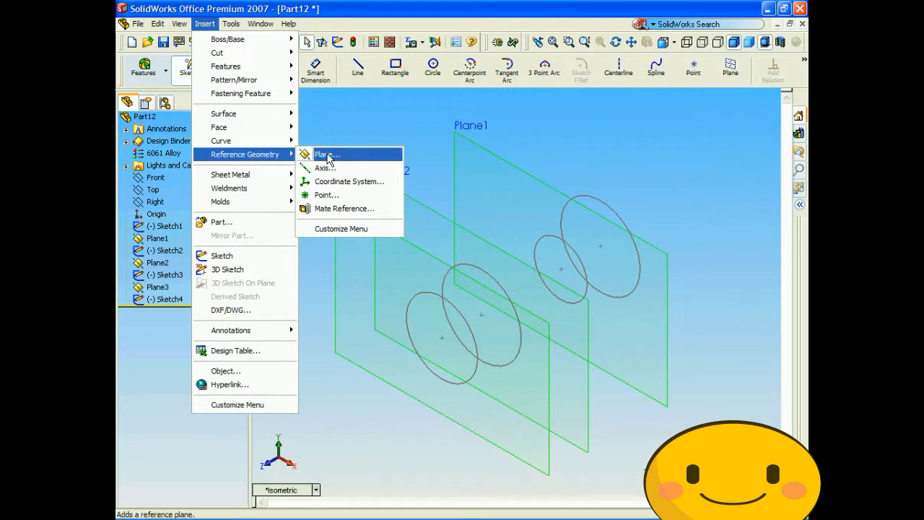
left_click(326, 155)
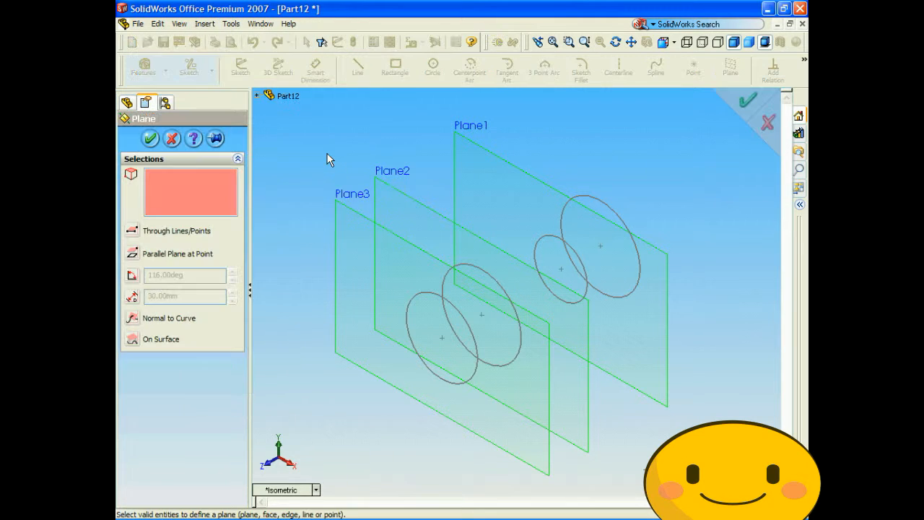
left_click(362, 221)
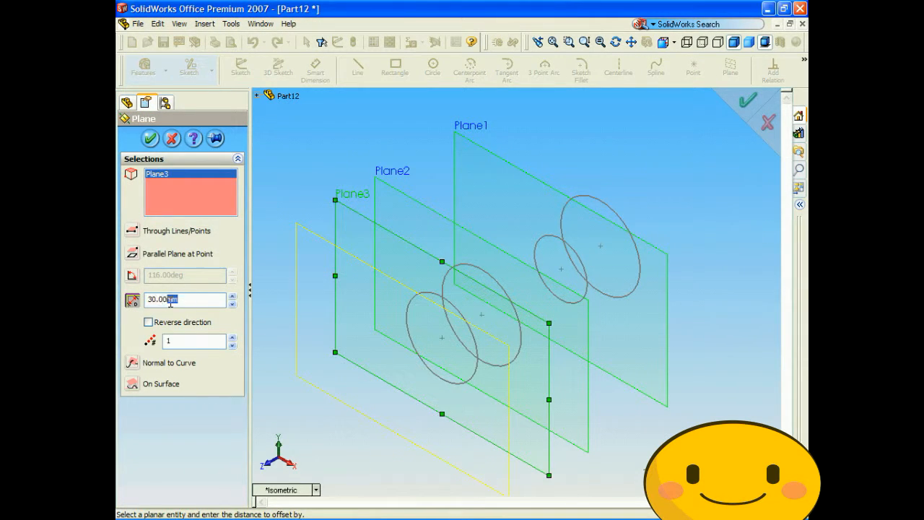
type("40")
key("Return")
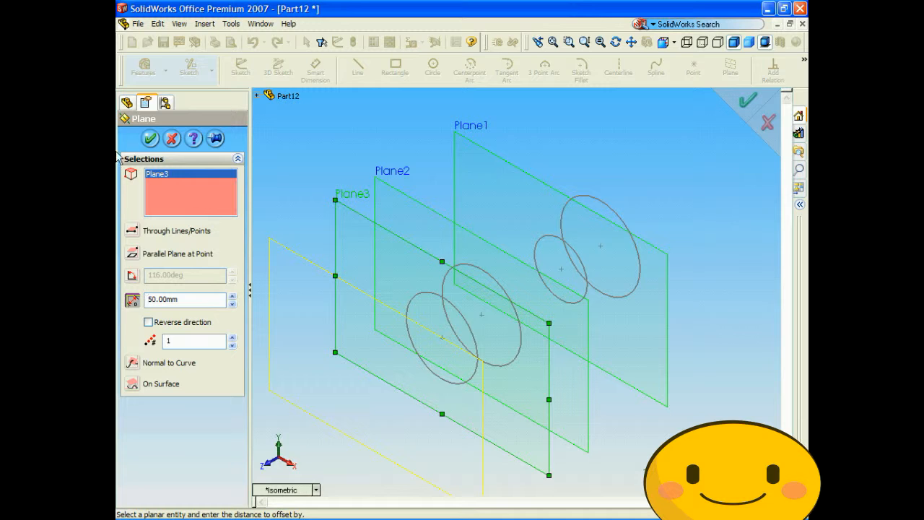
left_click(149, 138)
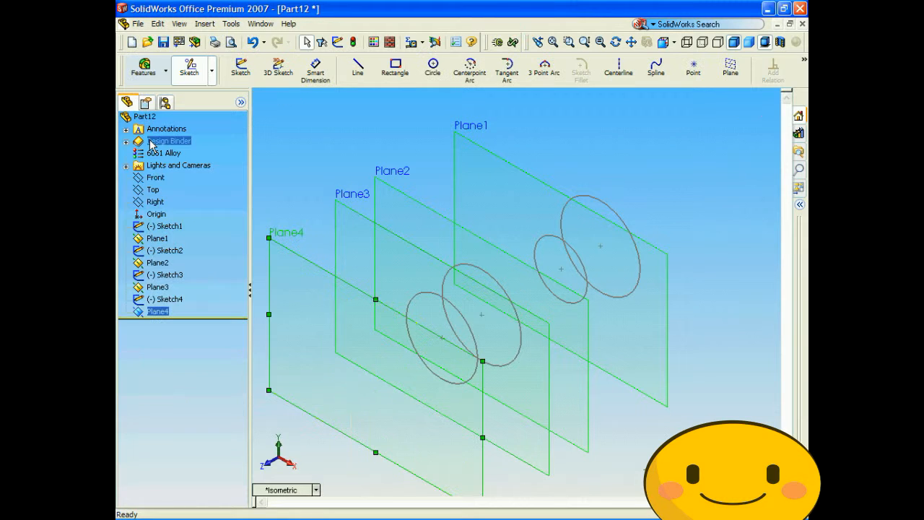
- Sketch a 20 mm radius circle on Plane4, centred on the origin and matching the circle on Plane1, and exit the sketch
left_click(289, 490)
left_click(335, 277)
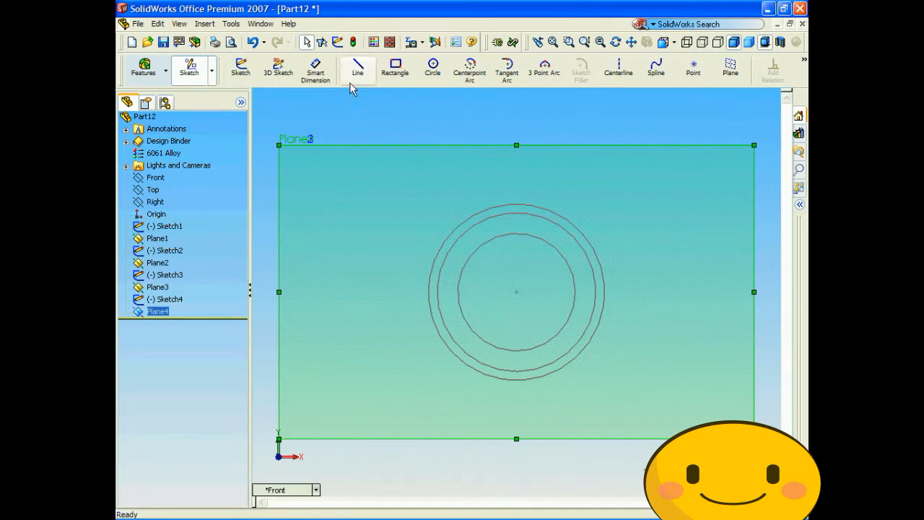
left_click(434, 68)
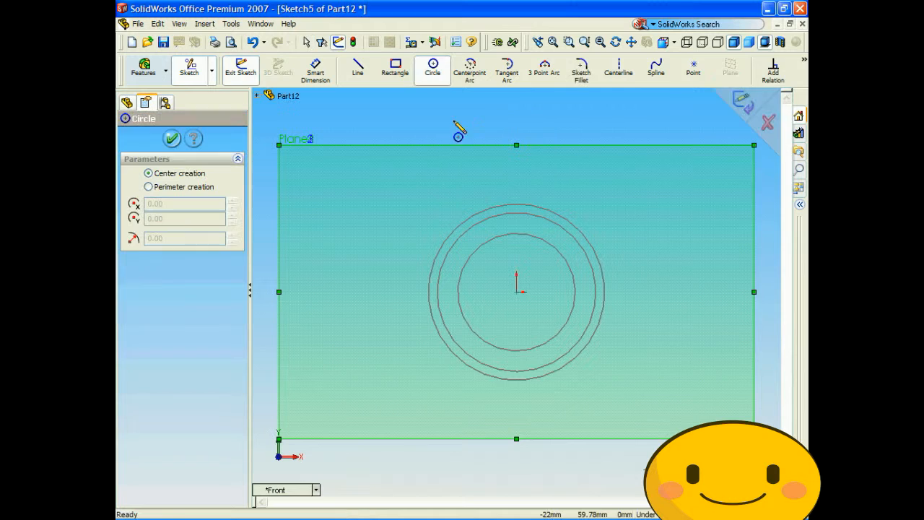
left_click(517, 292)
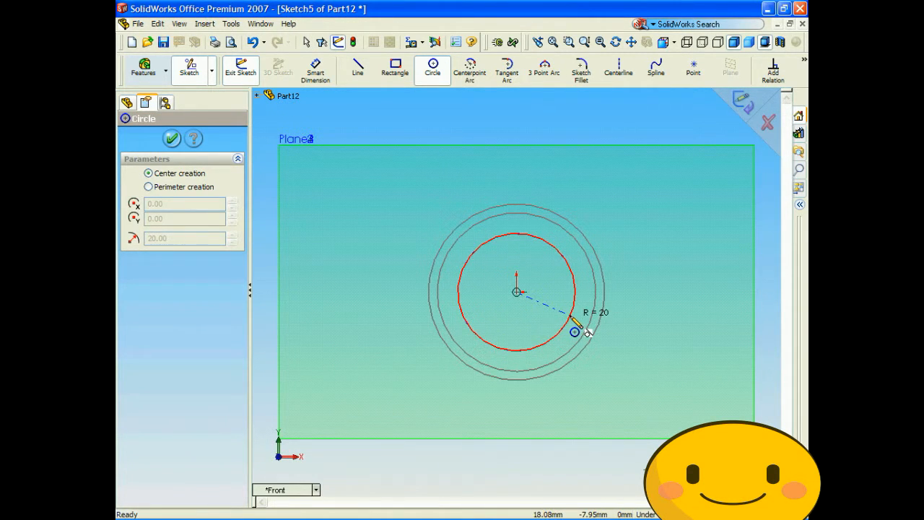
left_click(576, 325)
left_click(172, 138)
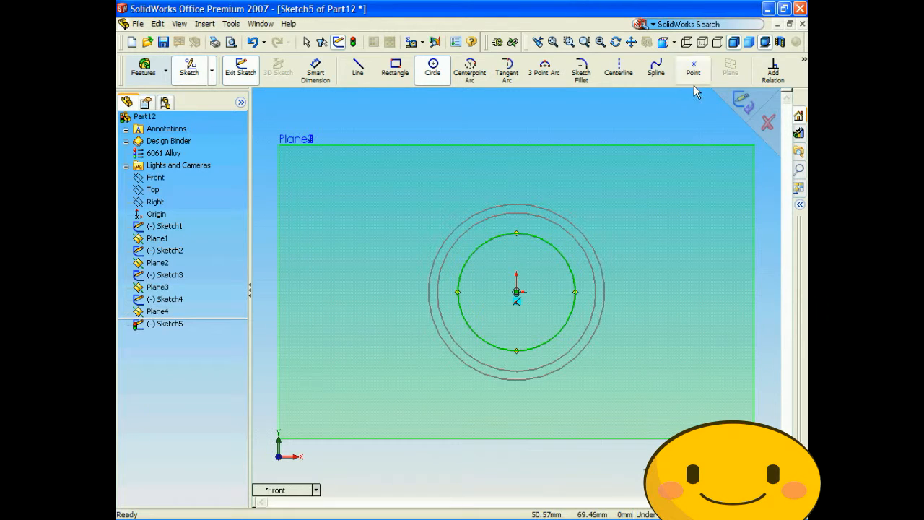
left_click(738, 105)
- Create a fifth reference plane offset 40 mm from Plane4, on the side away from Plane3
left_click(317, 490)
left_click(358, 363)
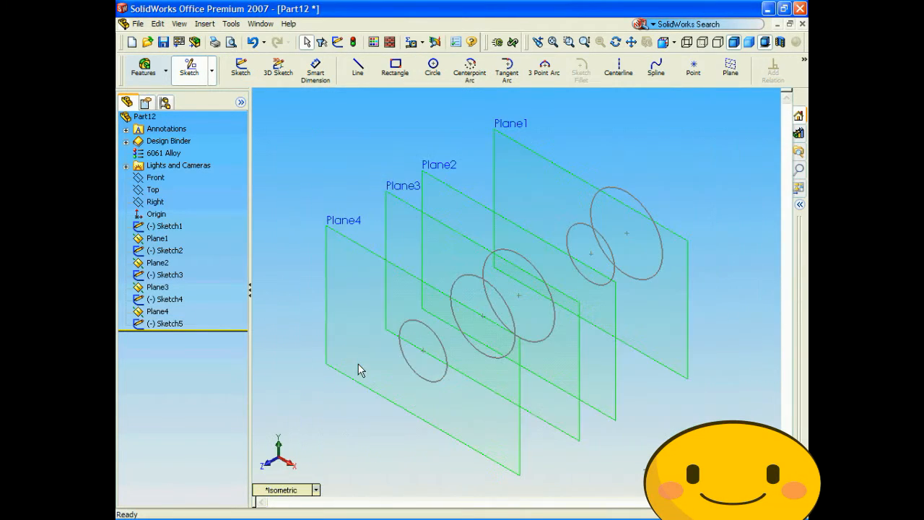
left_click(205, 24)
mouse_move(255, 158)
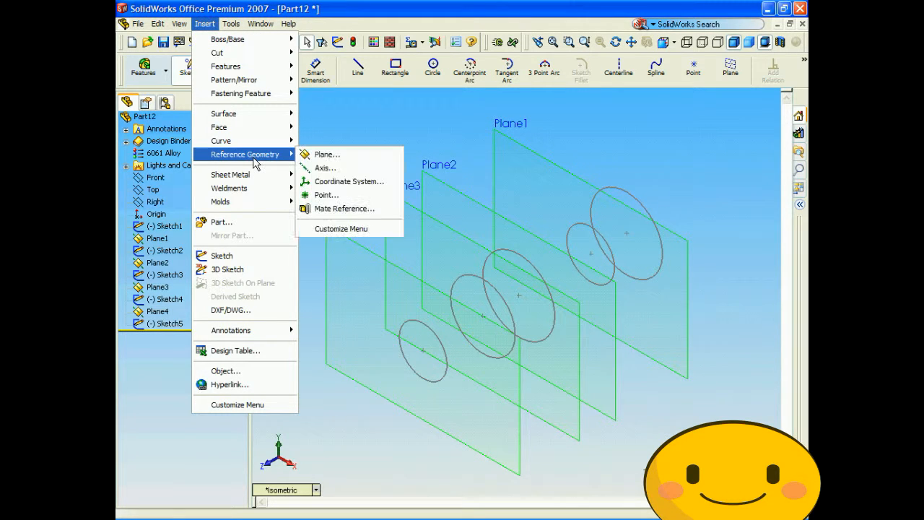
left_click(329, 155)
left_click(382, 257)
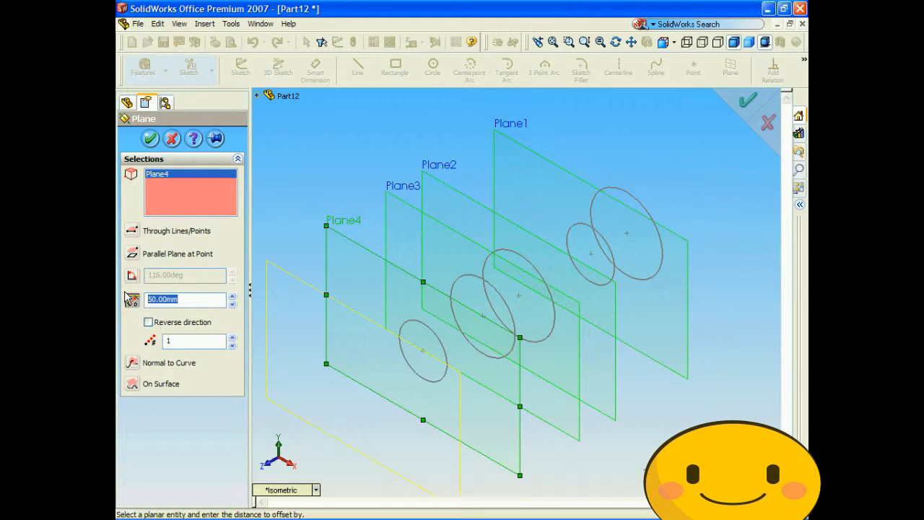
type("40")
key("Return")
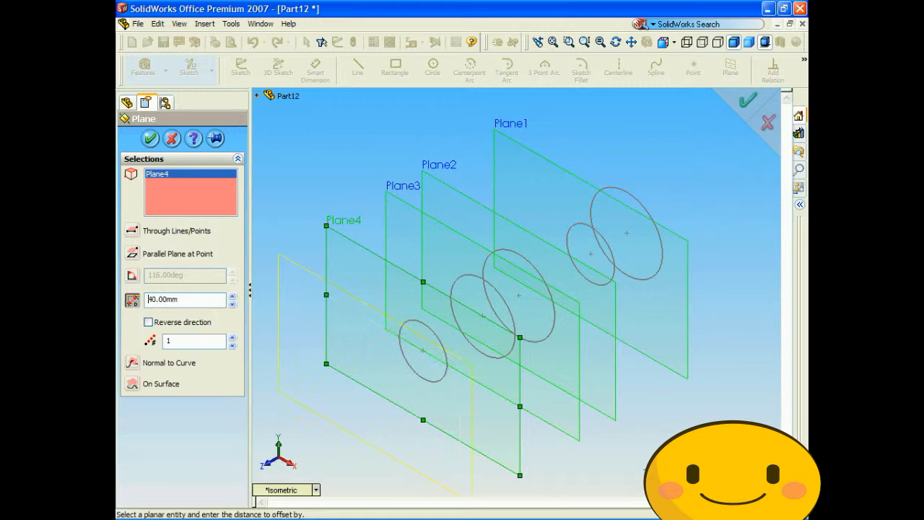
left_click(153, 140)
- Sketch a circle of about 7 mm radius on Plane5, centred on the origin
left_click(299, 491)
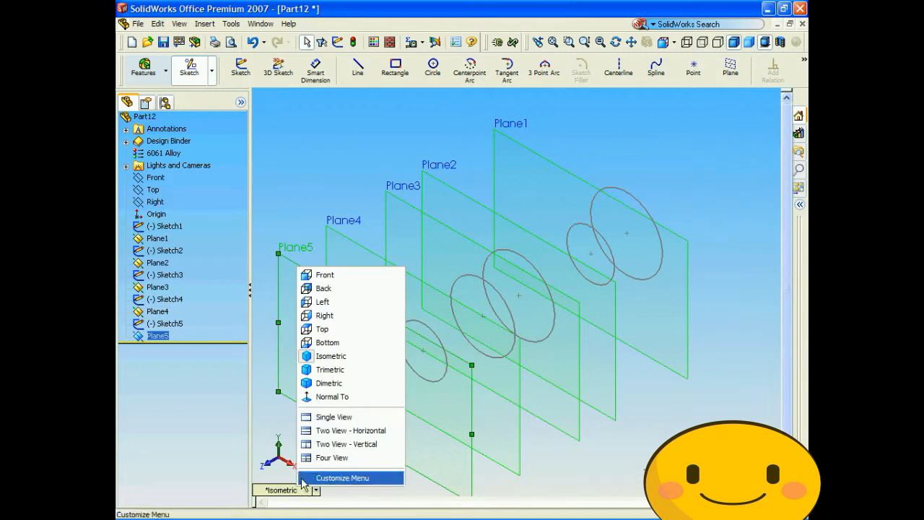
left_click(345, 275)
left_click(433, 66)
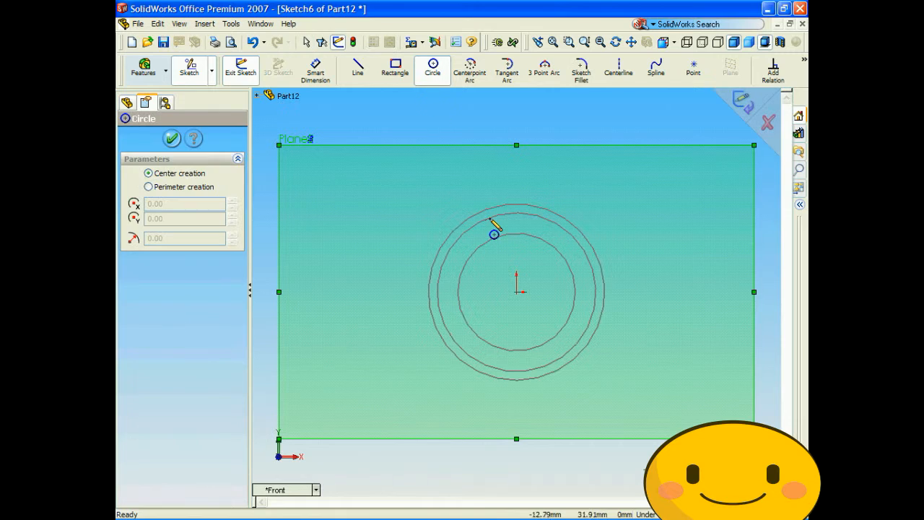
left_click(517, 291)
left_click(536, 300)
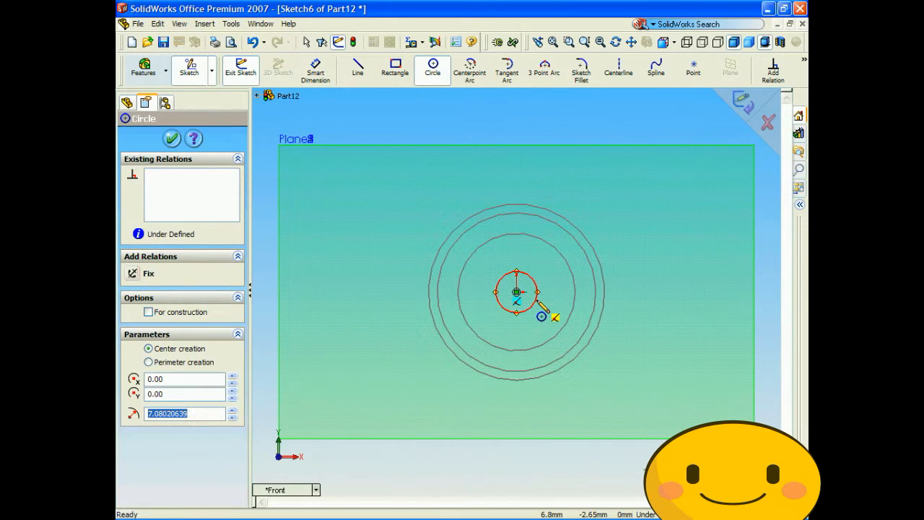
- Set the radius of the circle on Plane5 to 10 mm
type("10")
key("Return")
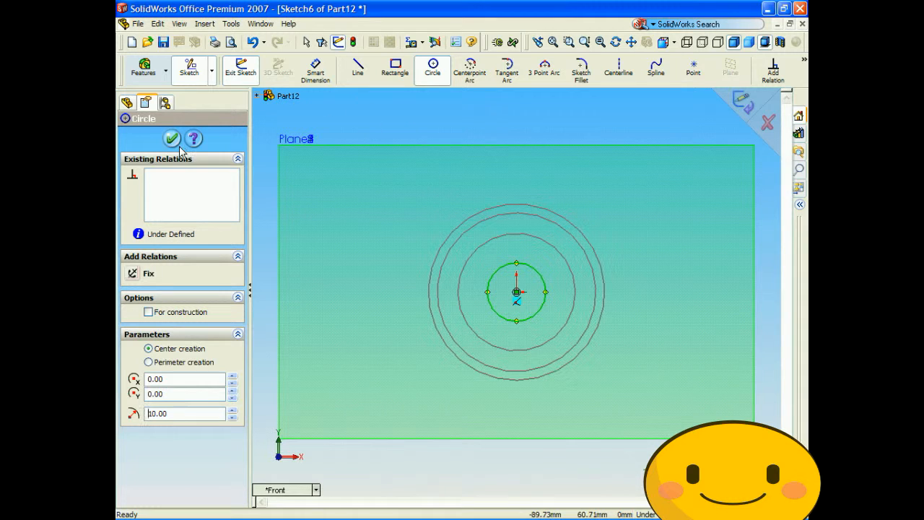
left_click(172, 140)
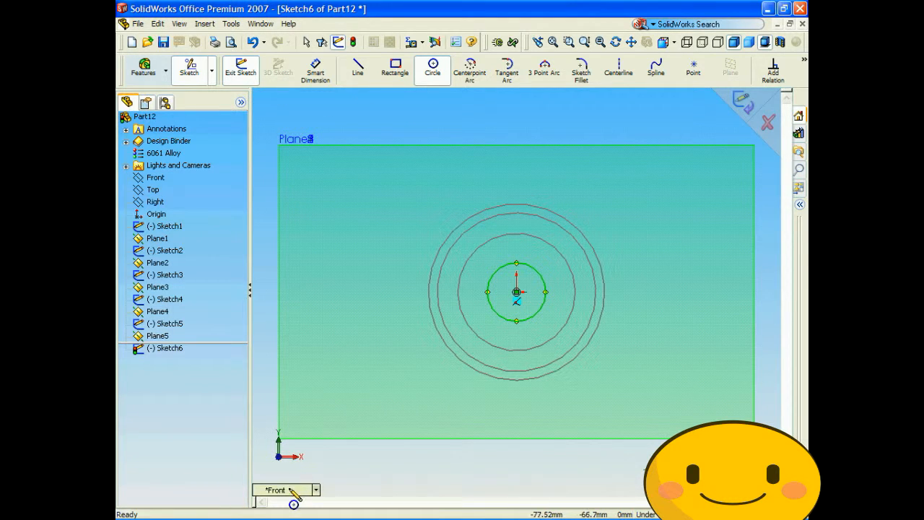
left_click(316, 490)
left_click(329, 357)
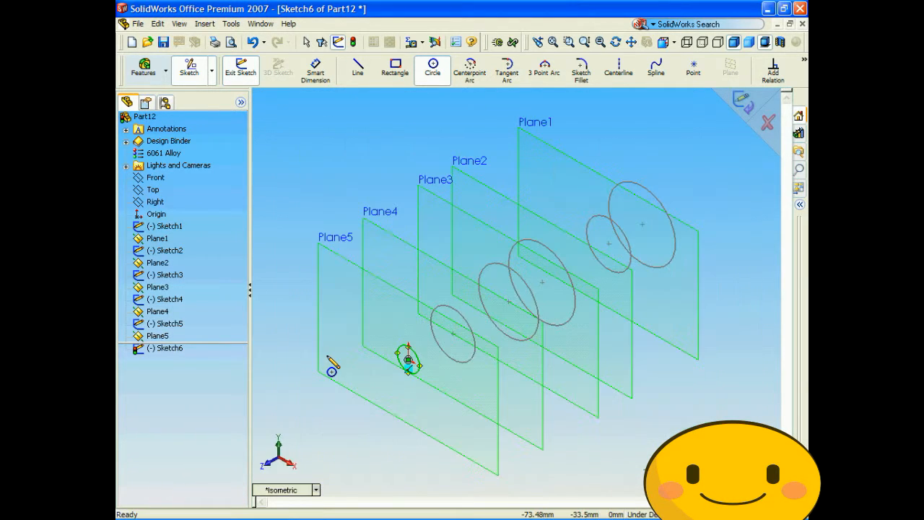
- Close the Plane5 sketch and set up a lofted boss using all six circles in order, from Sketch1 to Sketch6
left_click(744, 103)
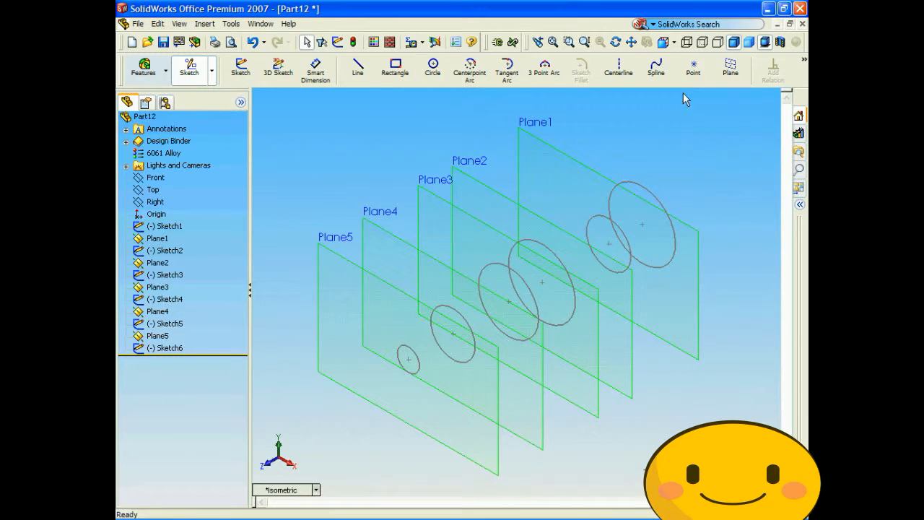
left_click(144, 69)
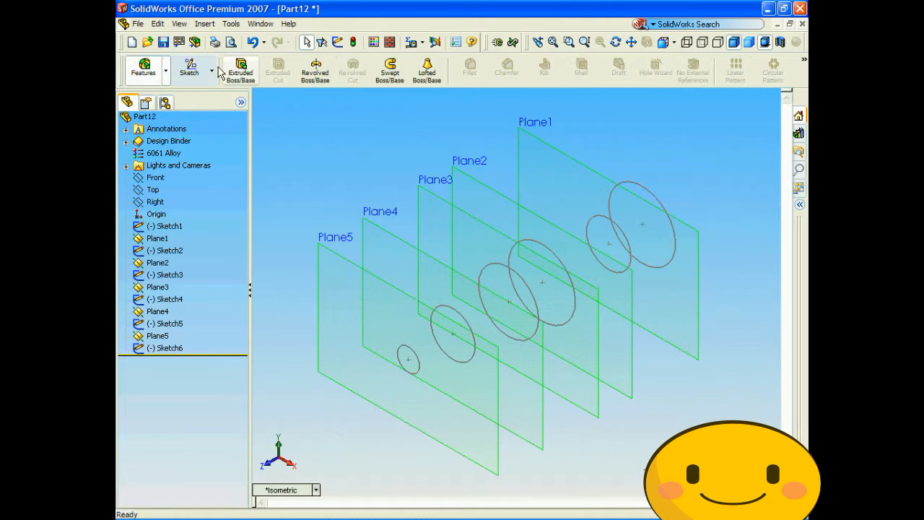
left_click(428, 75)
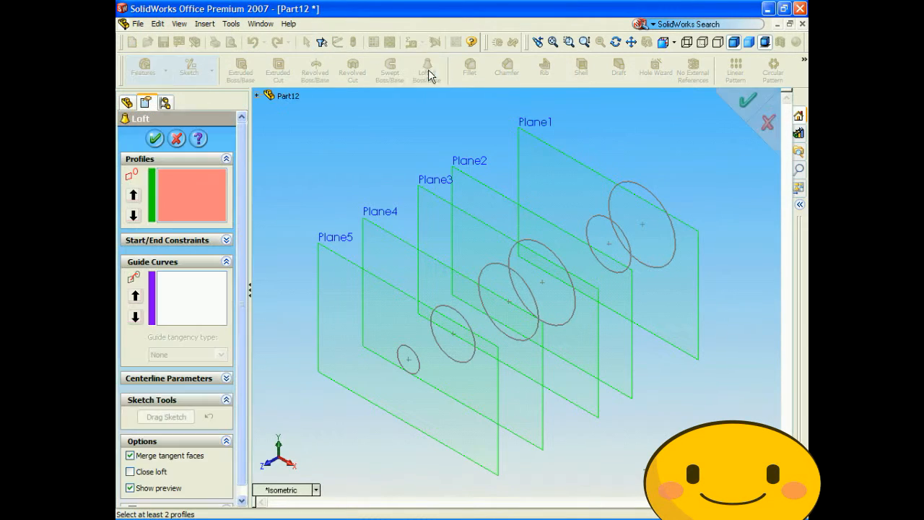
left_click(642, 186)
left_click(619, 233)
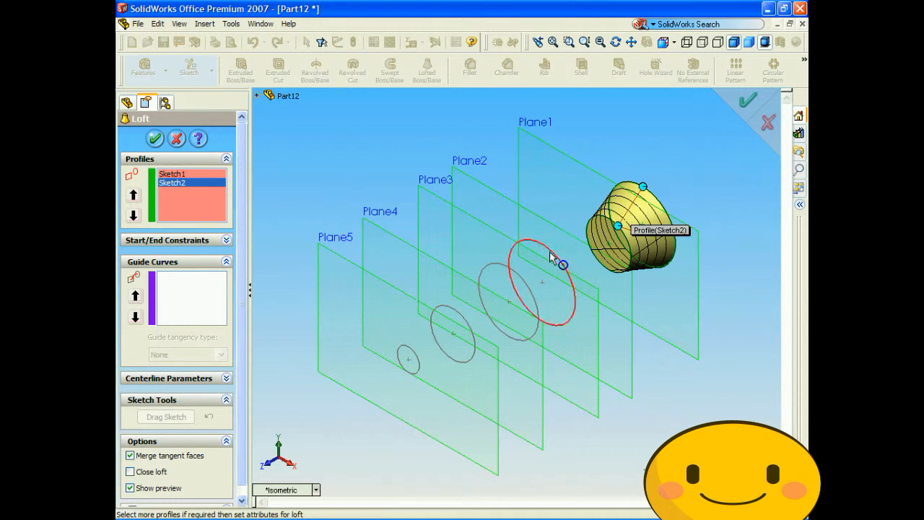
left_click(560, 262)
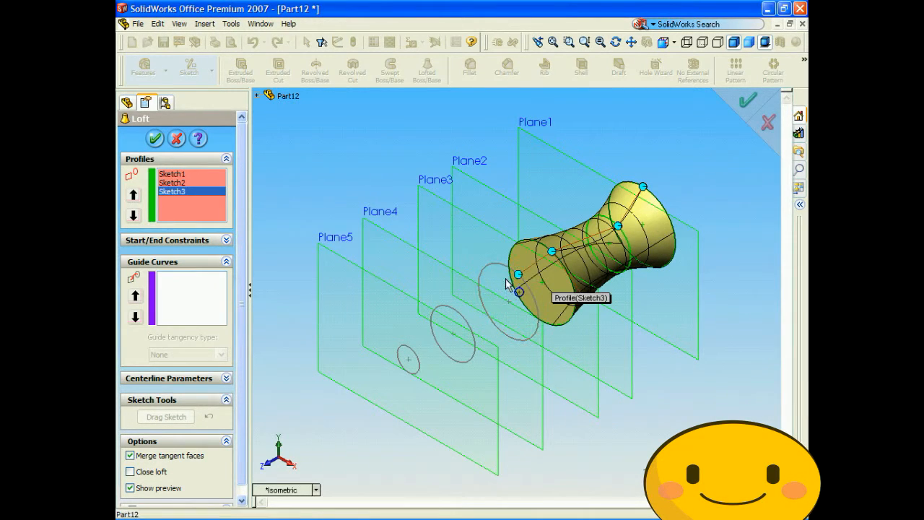
left_click(520, 279)
left_click(457, 315)
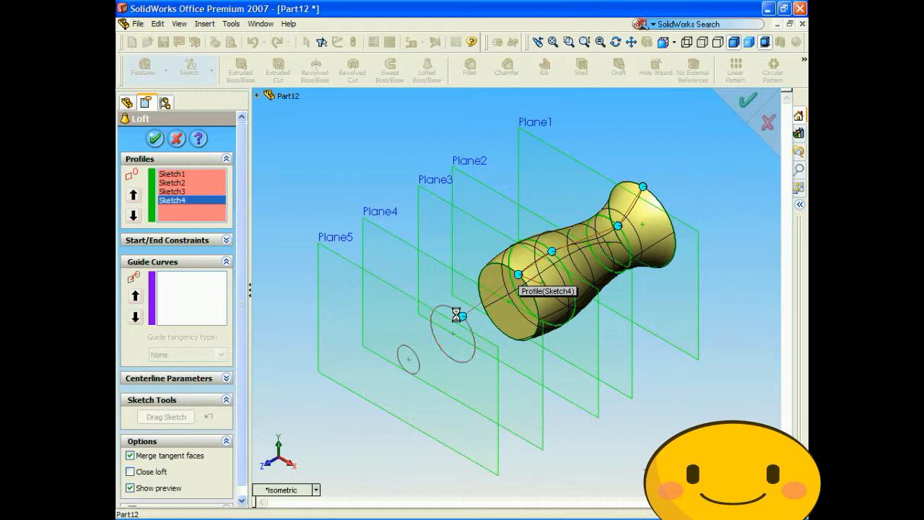
left_click(408, 348)
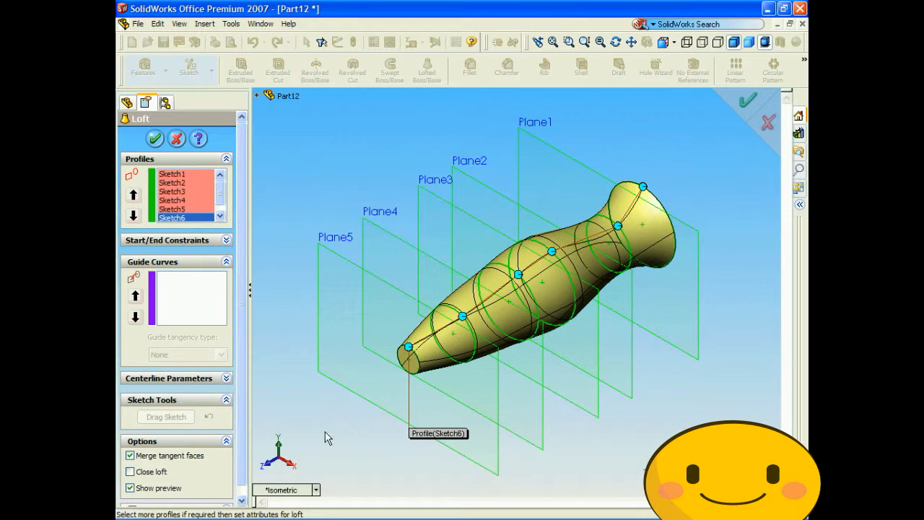
- Create the solid loft from the six selected circular profiles, keeping the default options
key("Right")
key("Right")
key("Right")
key("Up")
key("Up")
key("Up")
key("Up")
key("Up")
key("Up")
key("Up")
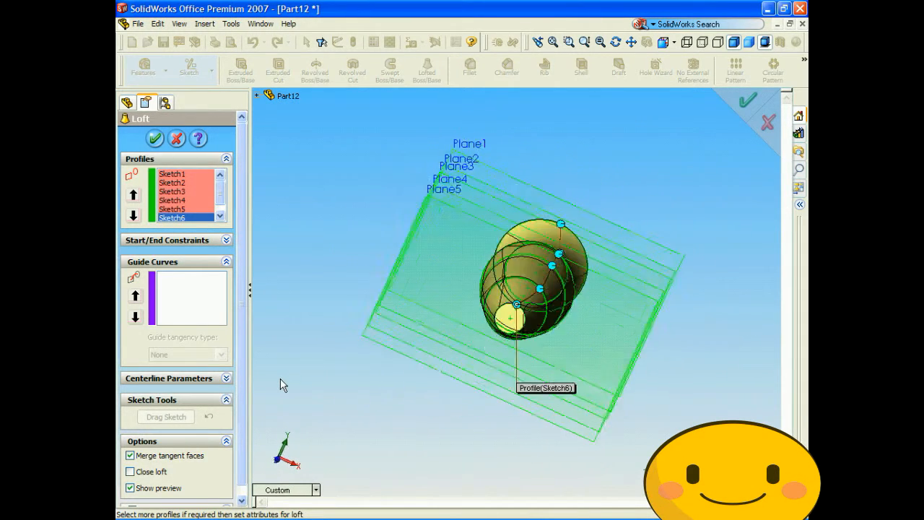
key("Right")
key("Right")
key("Right")
key("Right")
key("Right")
key("Right")
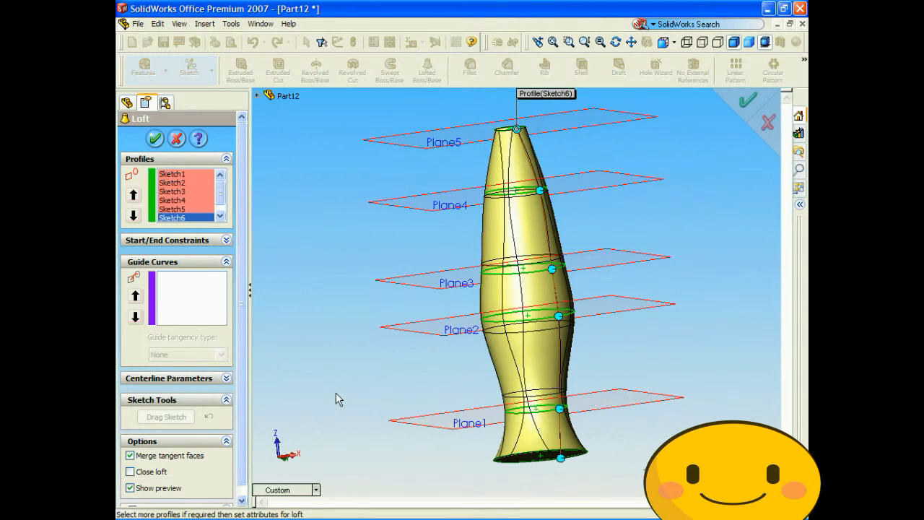
key("Right")
key("Right")
key("Right")
key("Right")
key("Right")
key("Right")
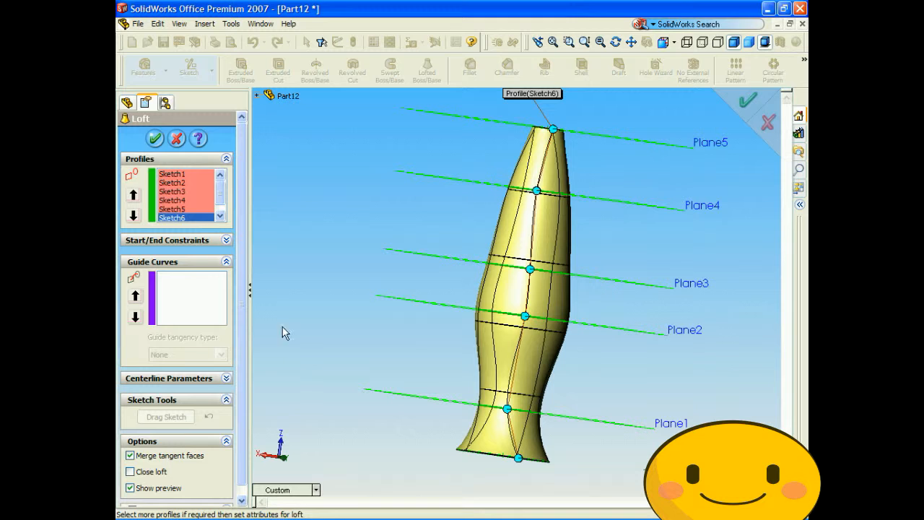
left_click(154, 138)
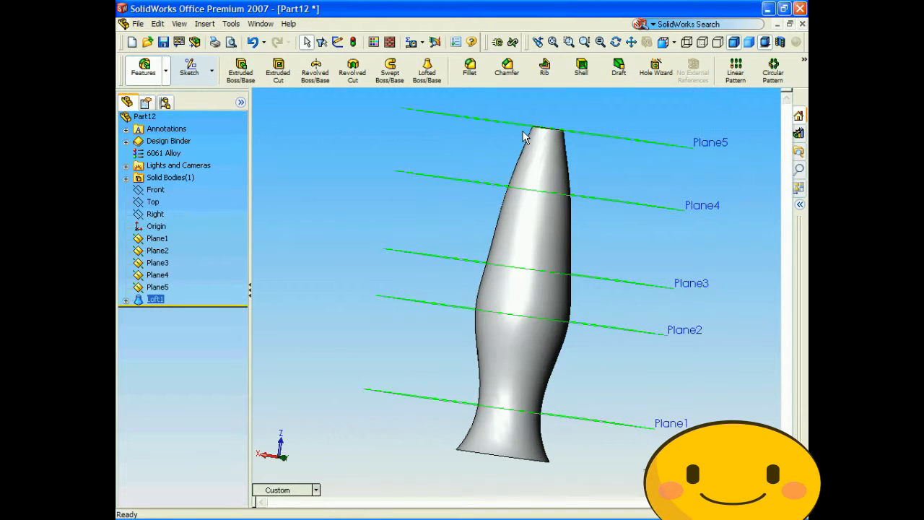
- Examine the shape of the lofted body from its narrow end and from the side
key("Down")
key("Down")
key("Down")
key("Down")
key("Down")
key("Down")
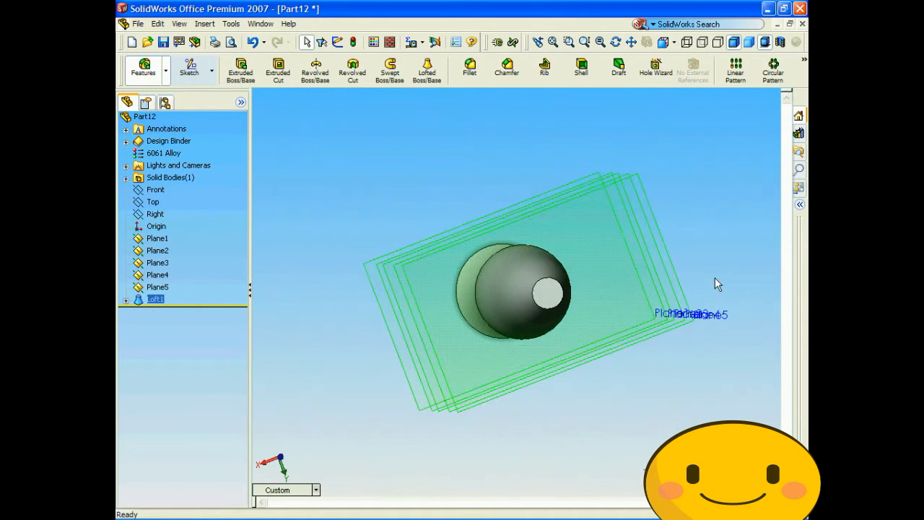
key("Up")
key("Up")
key("Up")
key("Up")
key("Up")
key("Up")
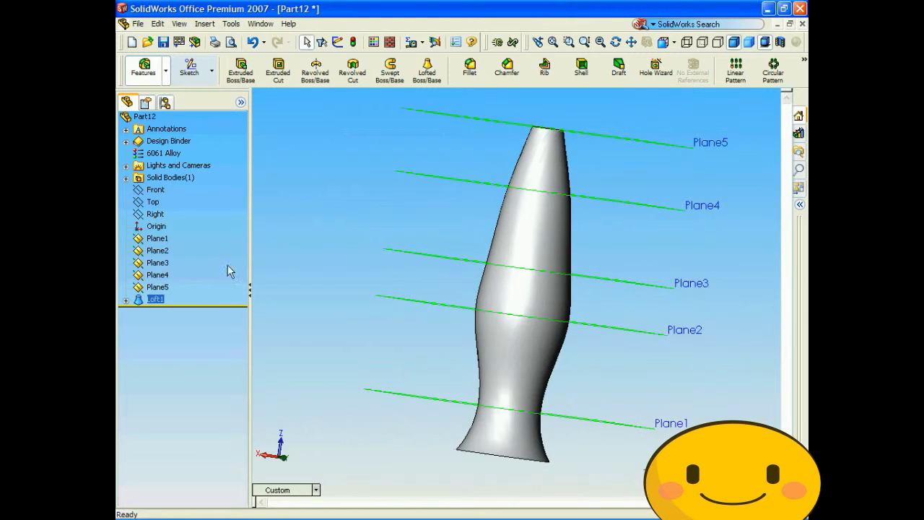
- Go through the loft's profile sketches in the model tree to identify which section of the body each one controls
left_click(126, 300)
left_click(177, 312)
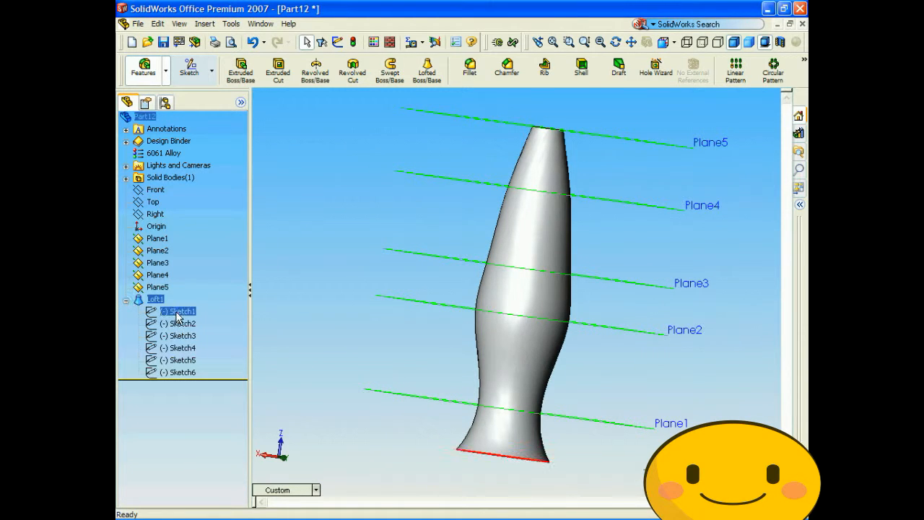
left_click(174, 336)
left_click(171, 348)
left_click(168, 361)
left_click(165, 373)
left_click(167, 361)
left_click(166, 351)
left_click(170, 336)
left_click(168, 348)
left_click(162, 361)
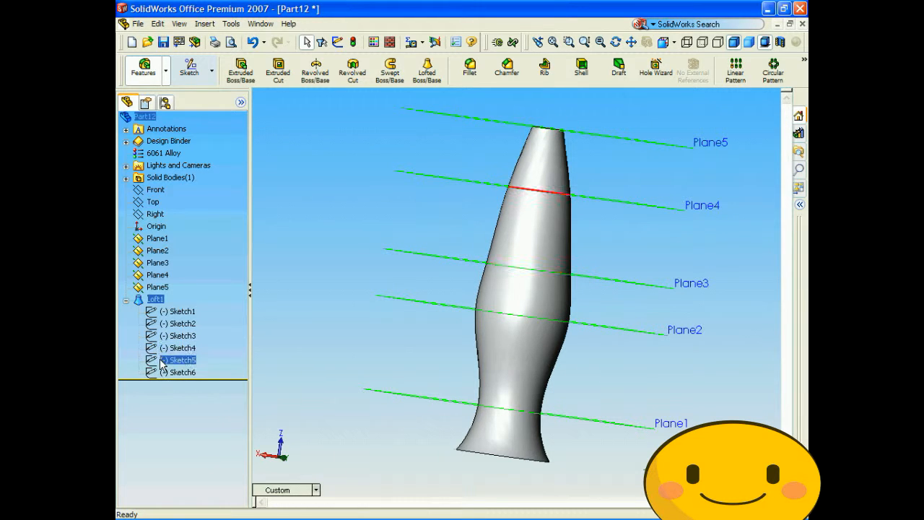
left_click(162, 372)
left_click(161, 361)
left_click(162, 349)
left_click(161, 361)
left_click(162, 372)
left_click(165, 361)
- Edit Sketch5 on Plane4, dimension its circle to a diameter of 30 mm, and exit the sketch
right_click(168, 367)
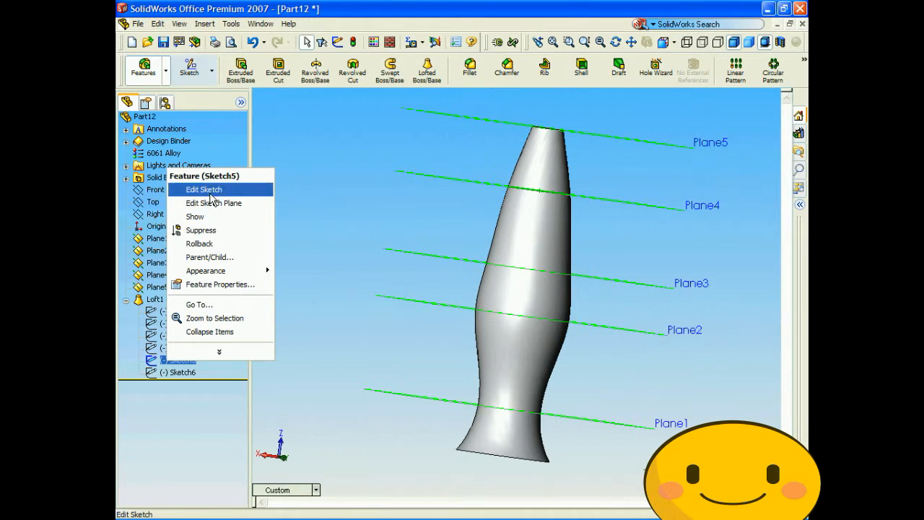
left_click(204, 189)
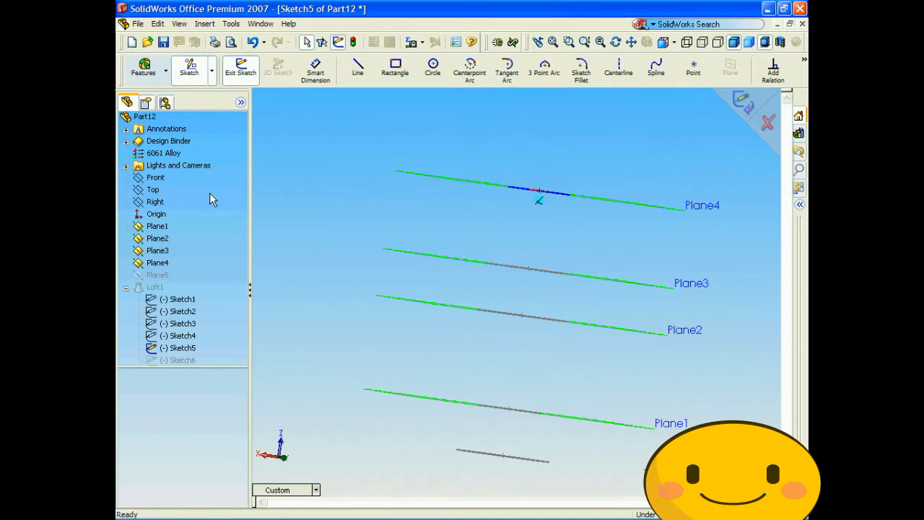
left_click(315, 71)
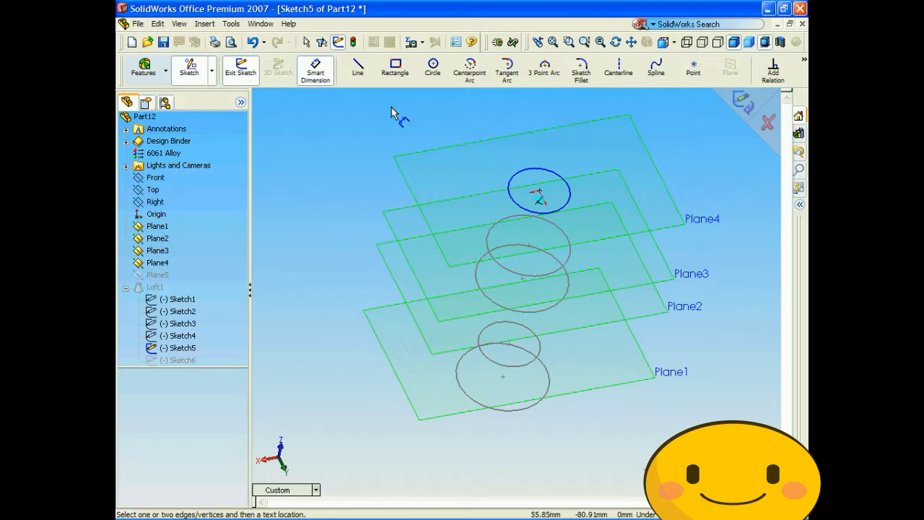
left_click(508, 190)
left_click(349, 156)
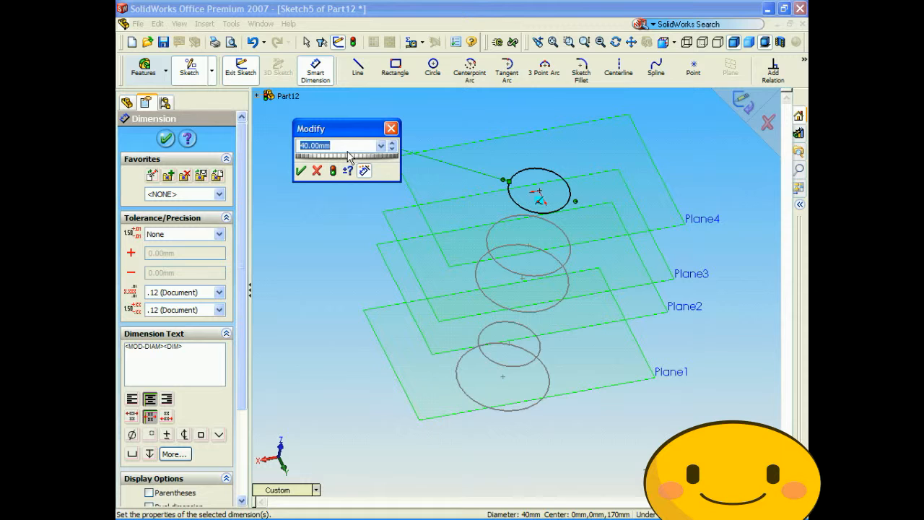
type("30")
key("Return")
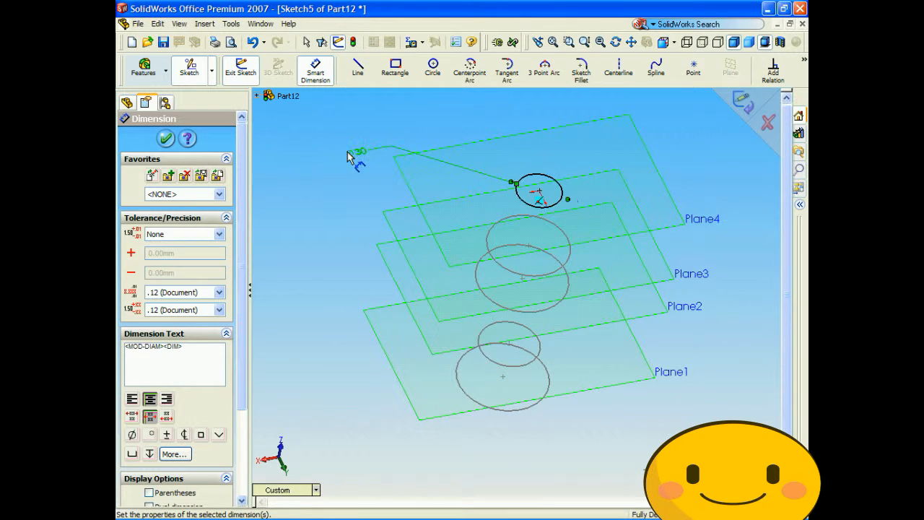
left_click(165, 139)
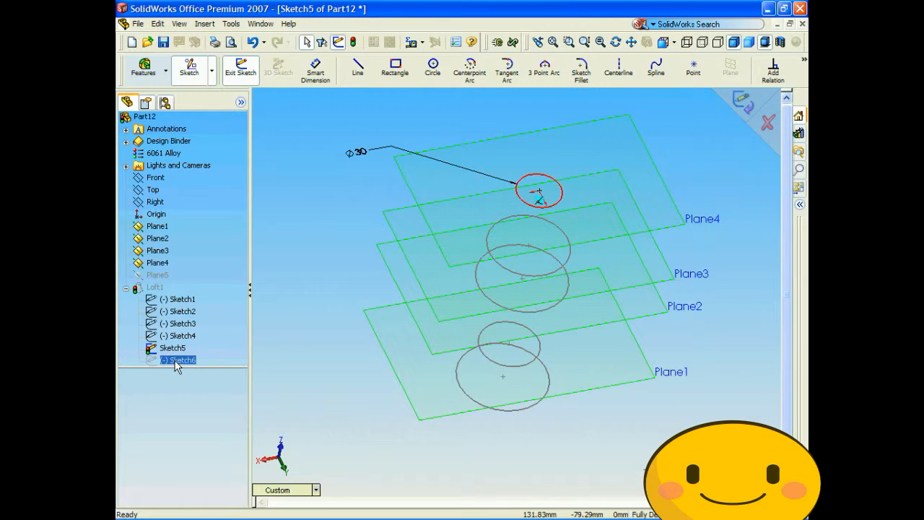
left_click(751, 107)
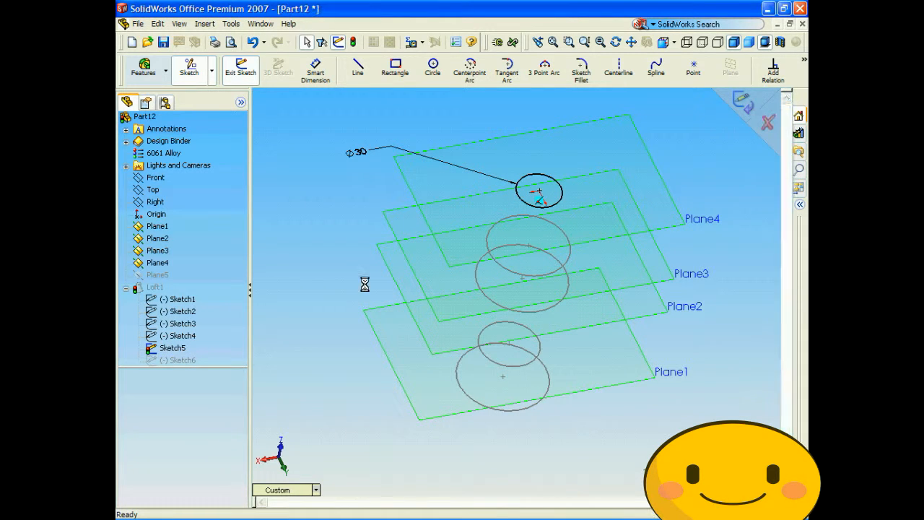
- Edit Sketch6 on Plane5, dimension its circle to a diameter of 10 mm, and exit the sketch to update the loft
middle_click_drag(286, 306, 214, 339)
left_click(174, 372)
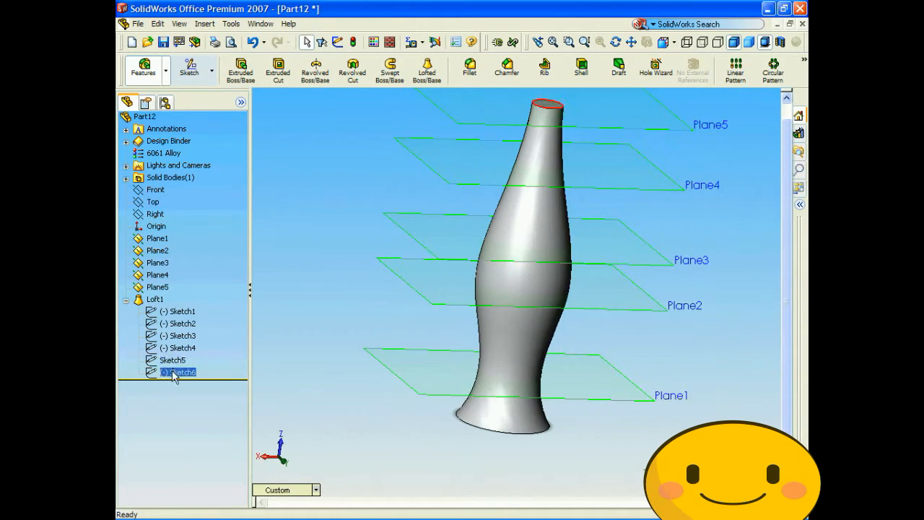
right_click(173, 383)
left_click(205, 204)
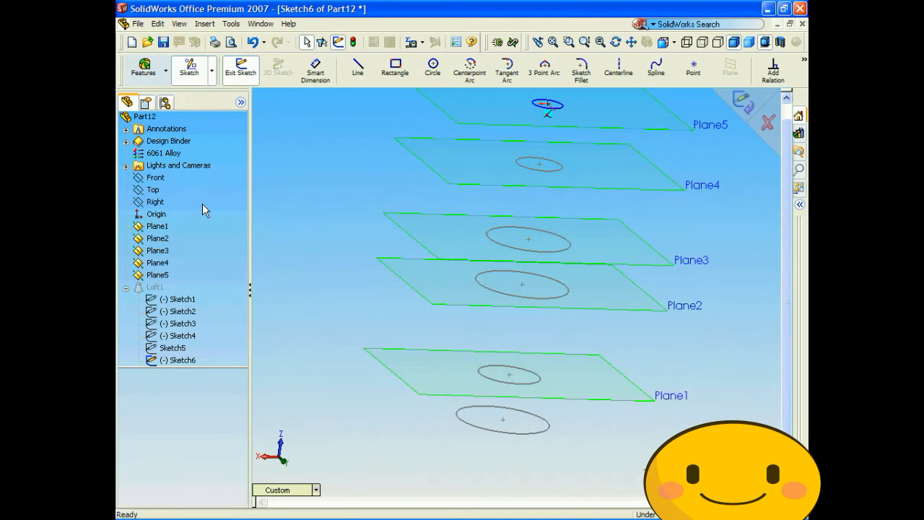
left_click(316, 70)
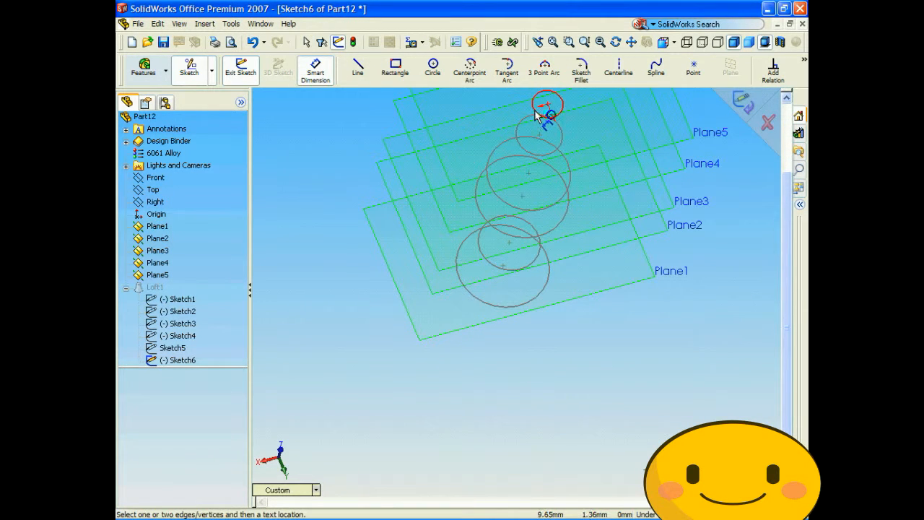
left_click(543, 115)
left_click(321, 141)
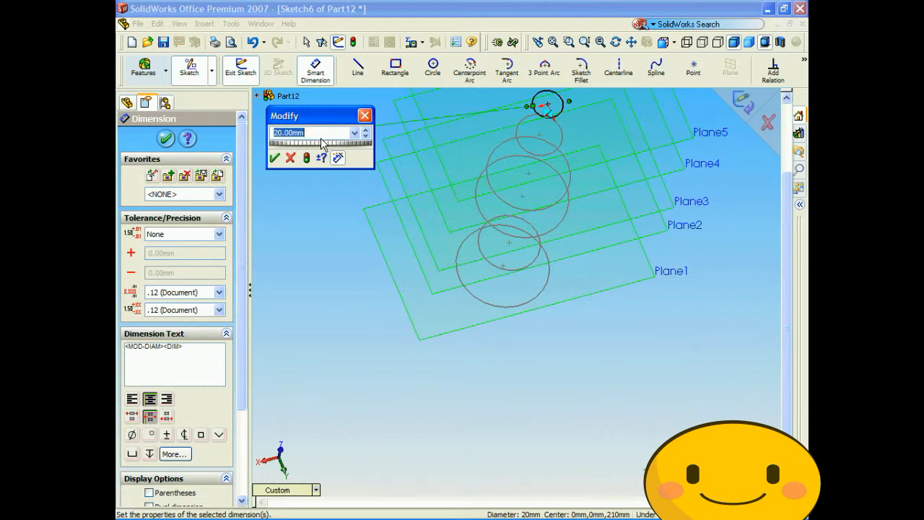
type("10")
key("Return")
left_click(747, 106)
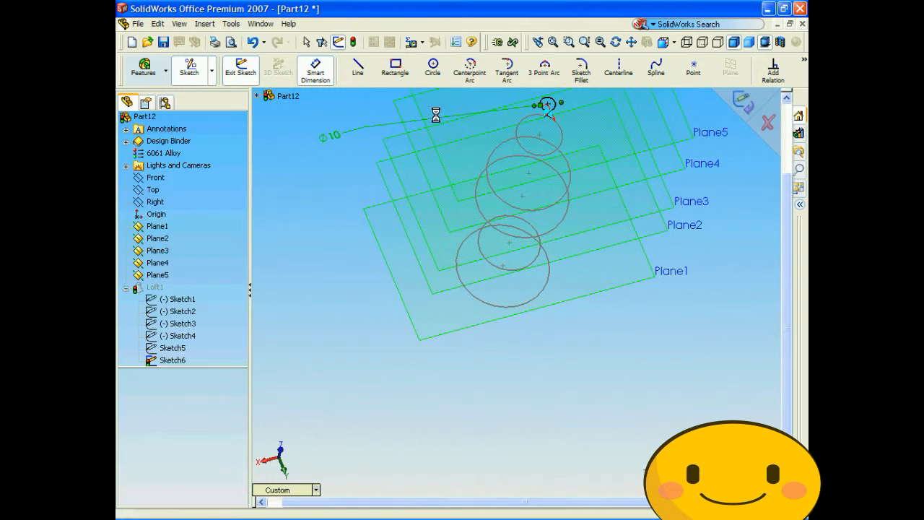
mouse_move(401, 231)
middle_mouse_down()
mouse_move(373, 268)
mouse_move(434, 238)
middle_mouse_up()
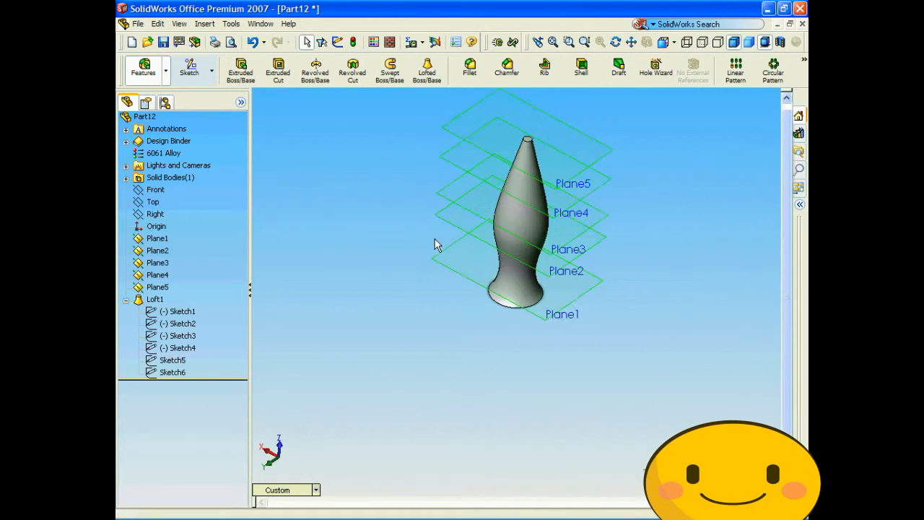
key("Up")
key("Up")
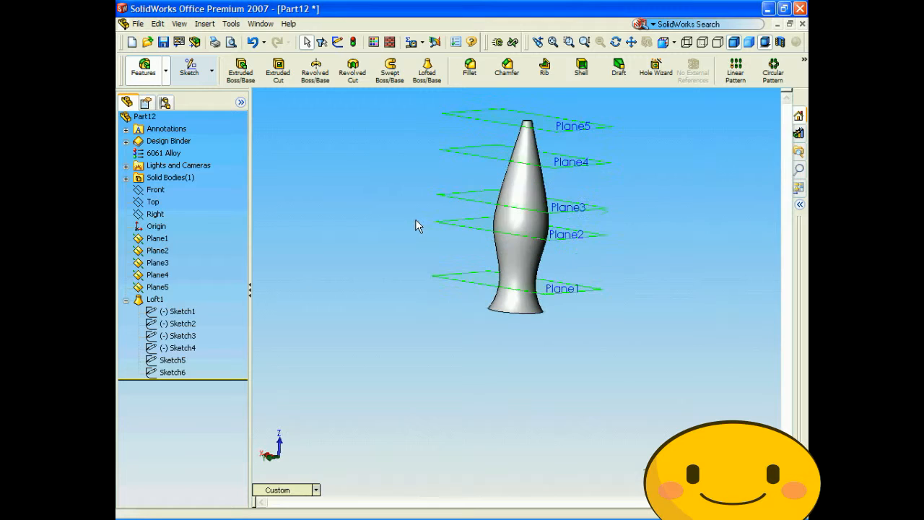
key("Up")
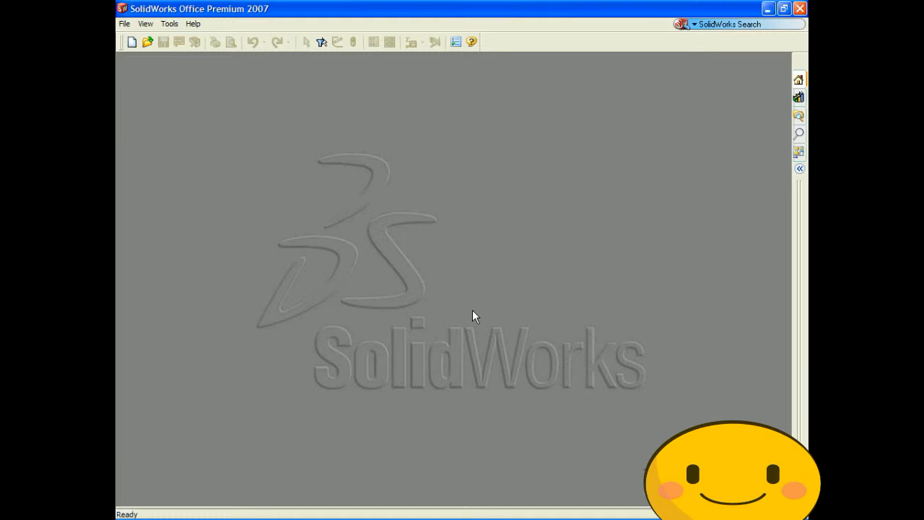
- Create a new part document from the PART-MM-ANSI-AL6061 template
left_click(126, 26)
left_click(144, 40)
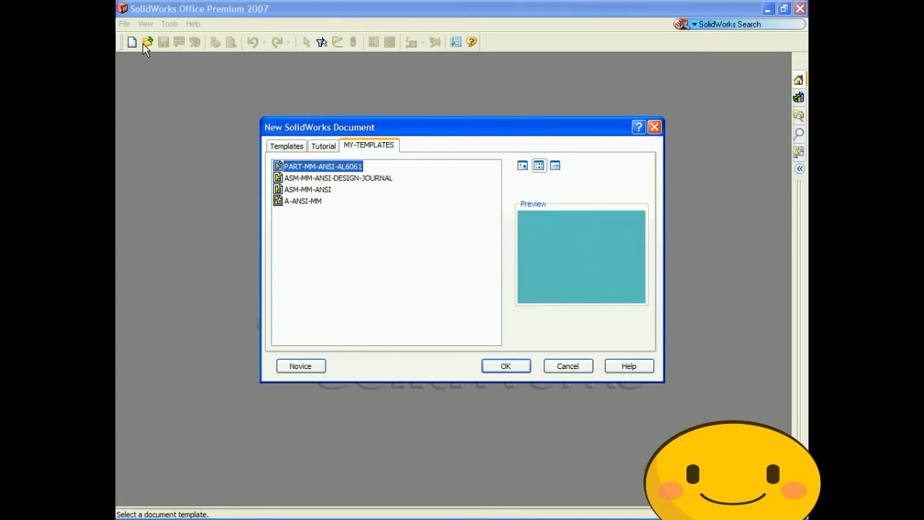
left_click(504, 366)
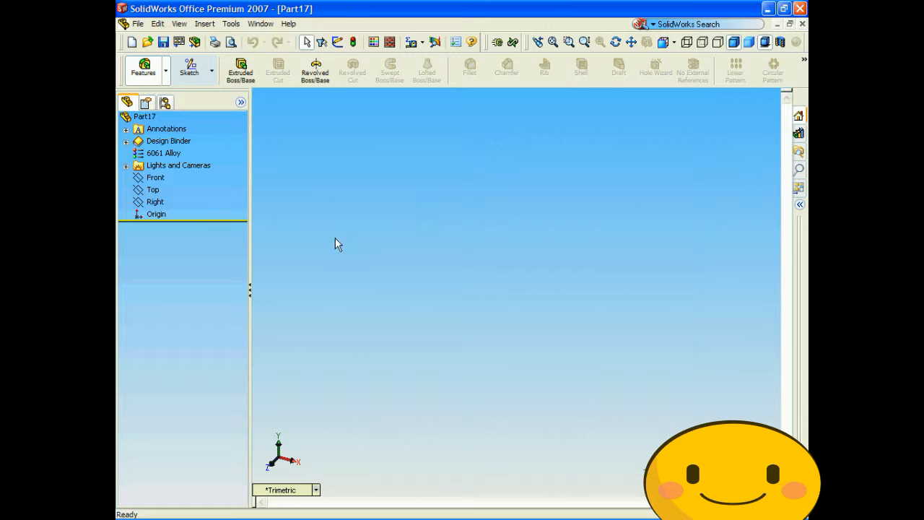
- Sketch a rectangle about 28 by 23 mm on the Front plane, up and to the left of the origin, and exit the sketch
left_click(157, 178)
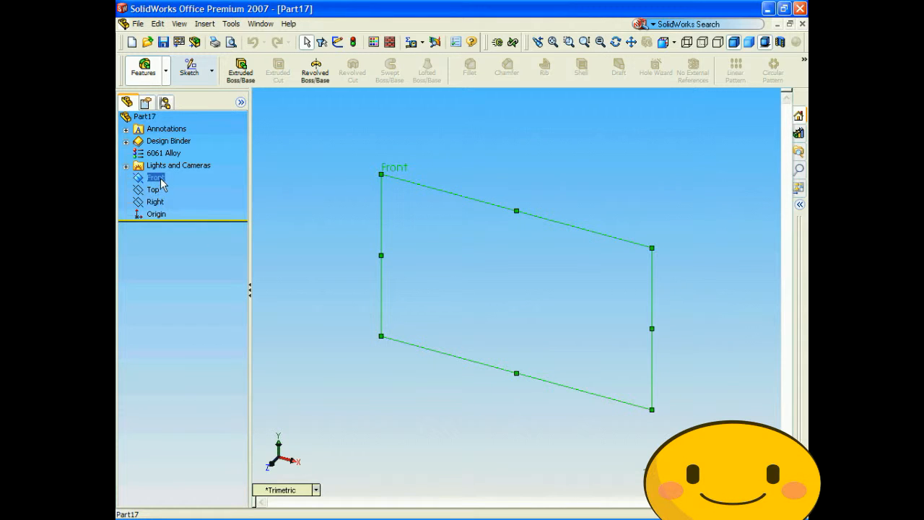
left_click(193, 77)
left_click(387, 77)
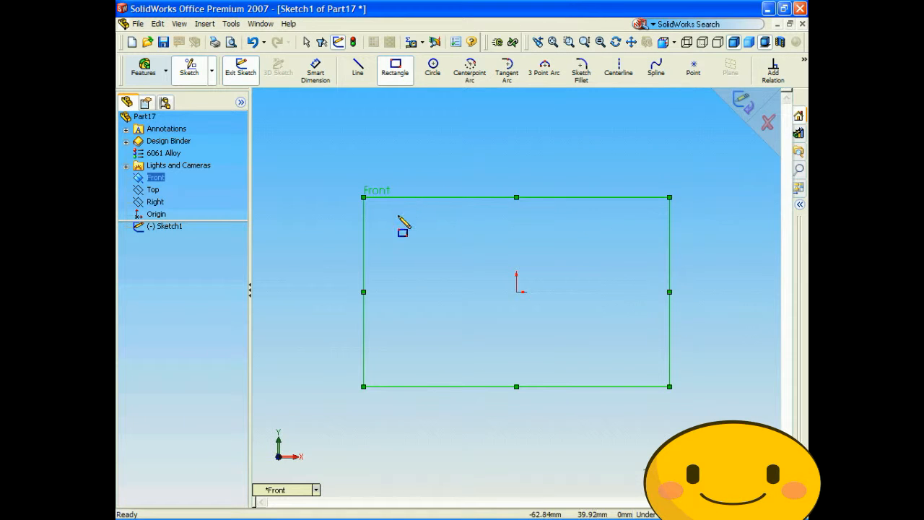
left_click(372, 211)
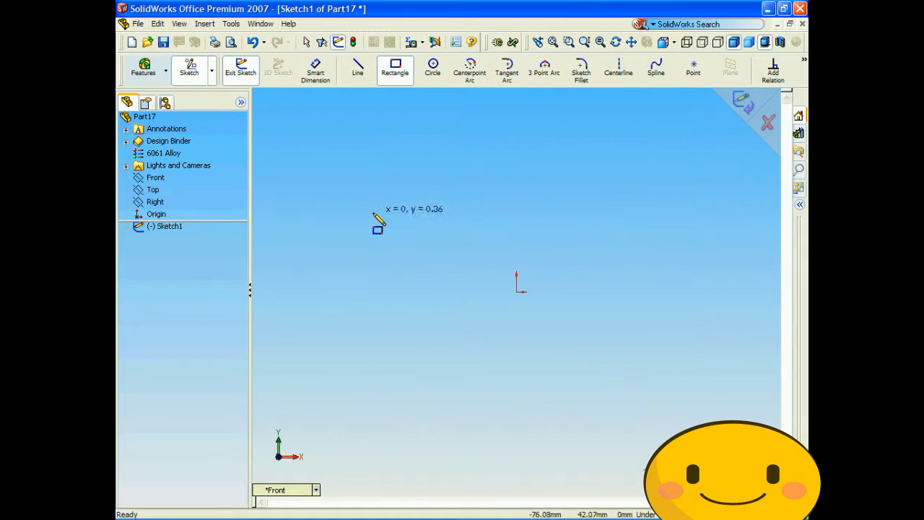
left_click(426, 254)
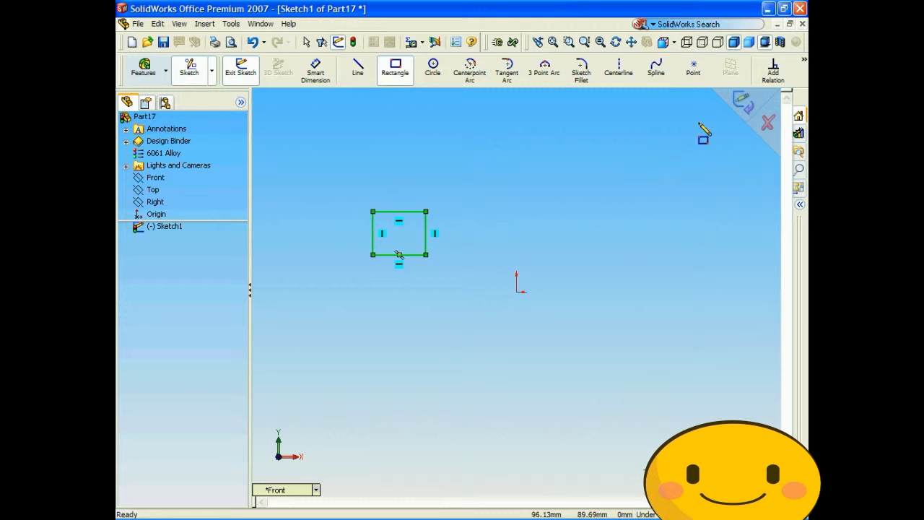
left_click(741, 106)
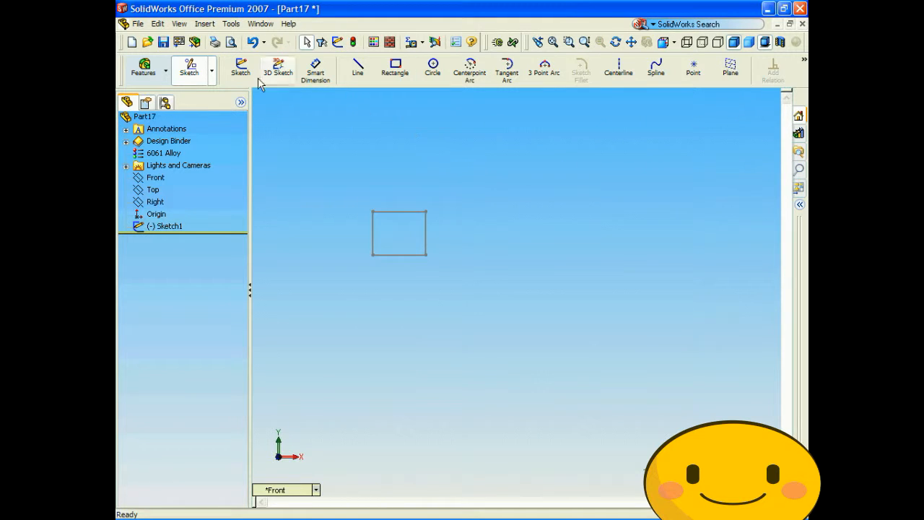
- Create a reference plane offset 200 mm from the Front plane
left_click(205, 25)
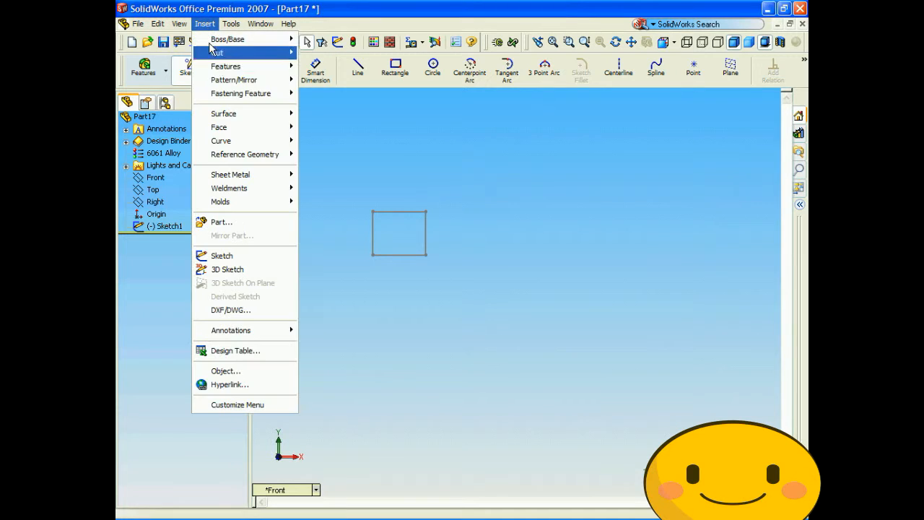
mouse_move(258, 156)
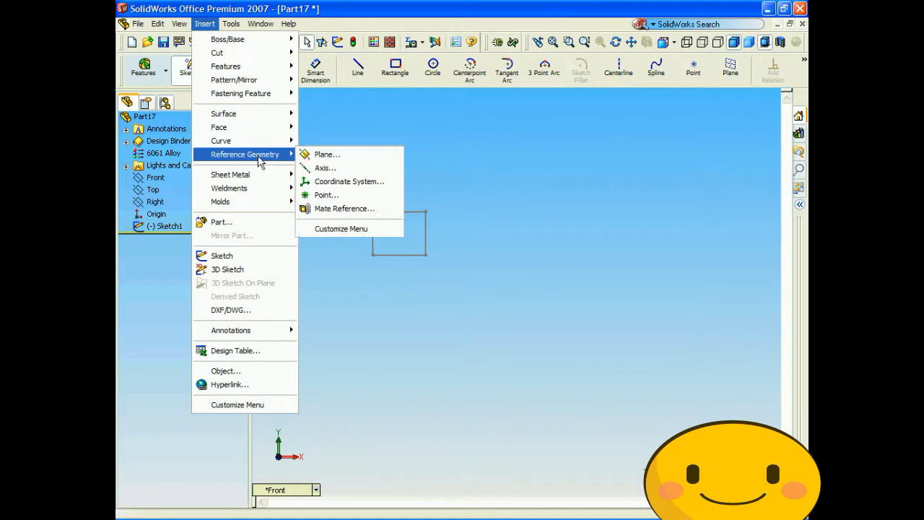
left_click(328, 155)
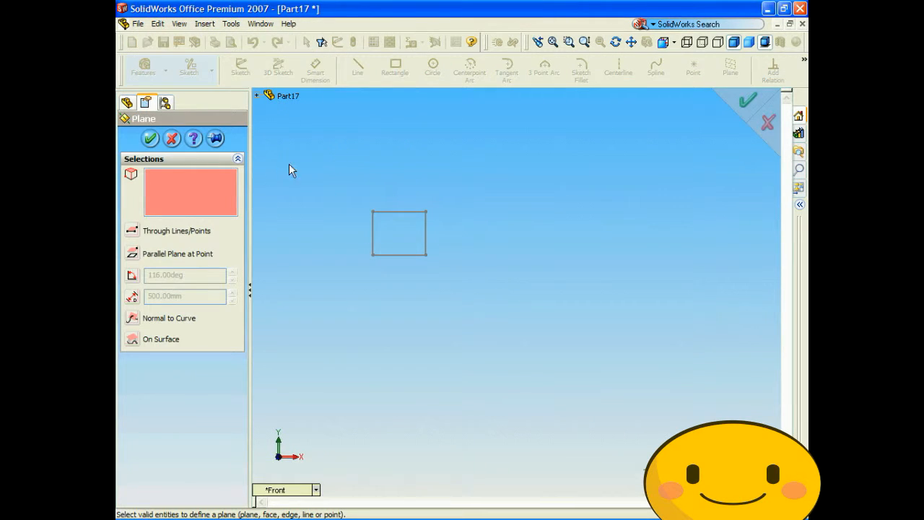
left_click(257, 97)
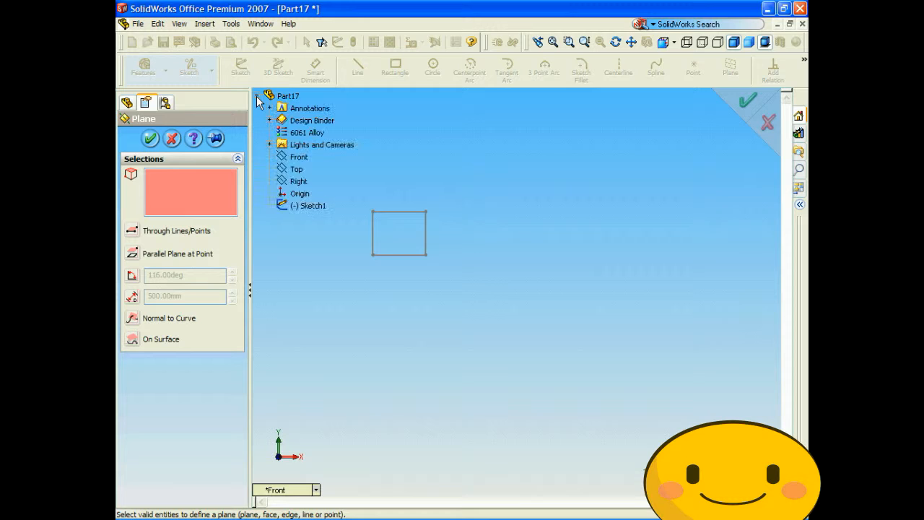
left_click(294, 159)
double_click(182, 299)
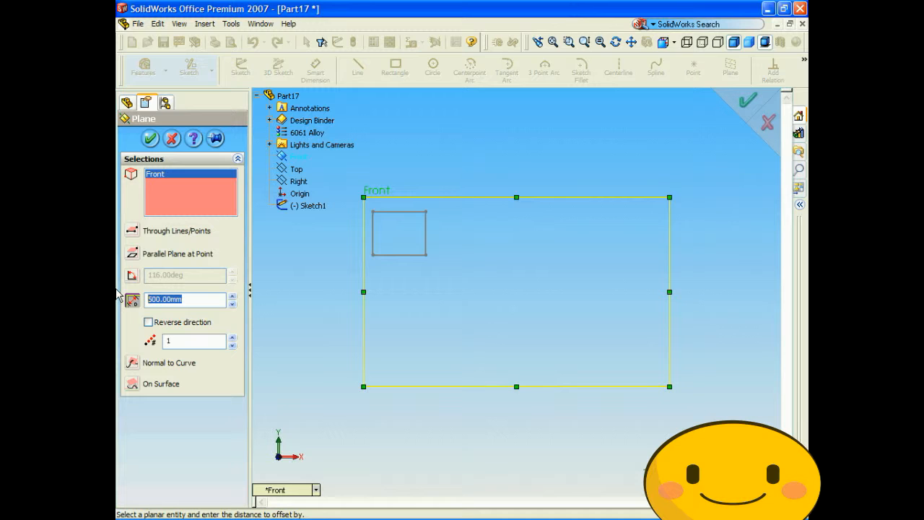
type("200")
key("Return")
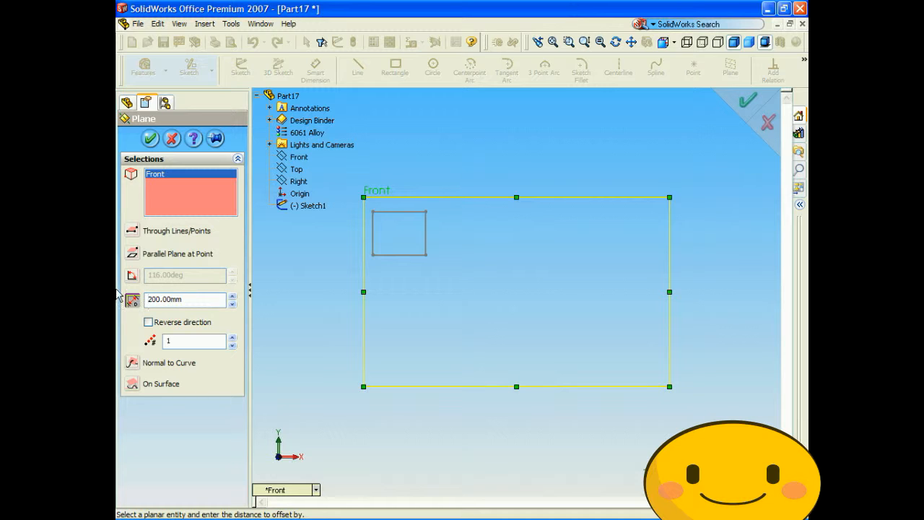
left_click(148, 140)
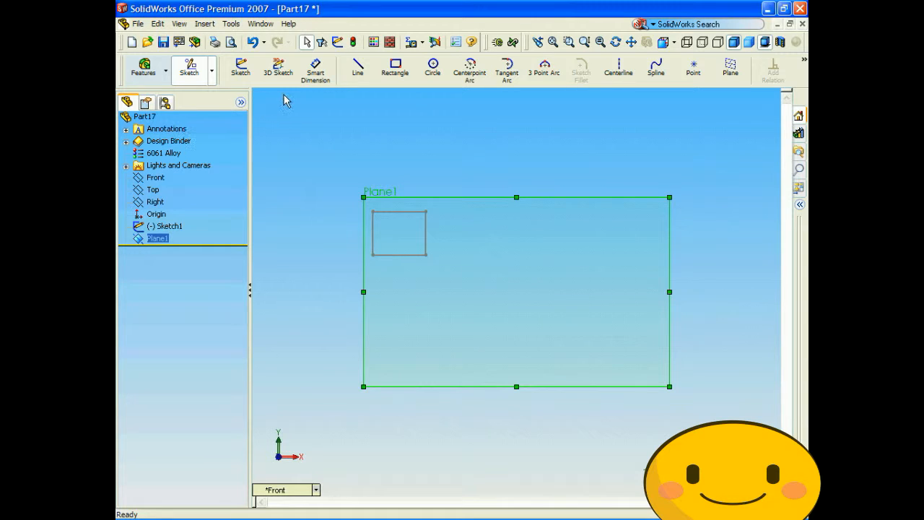
- Sketch a wide, thin rectangle on Plane1, below and to the right of the origin, and exit the sketch
left_click(400, 73)
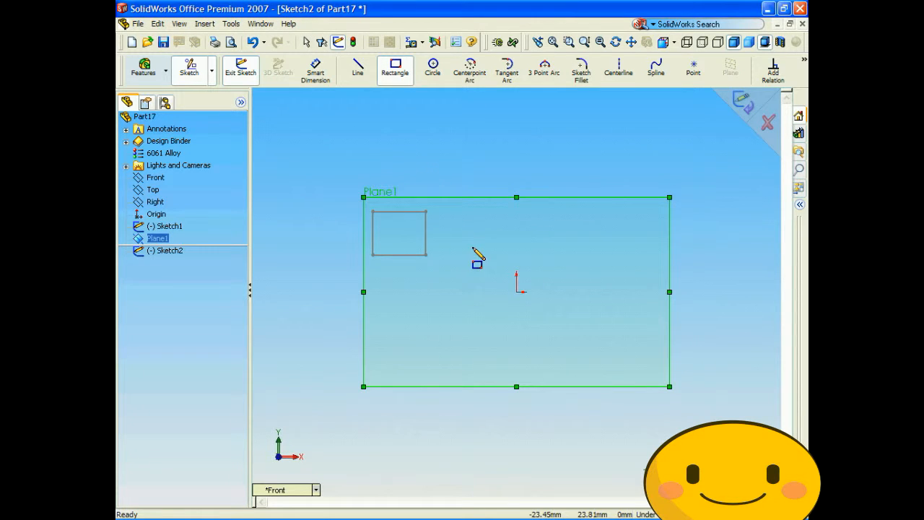
mouse_move(542, 331)
left_mouse_down()
mouse_move(609, 361)
mouse_move(726, 348)
left_mouse_up()
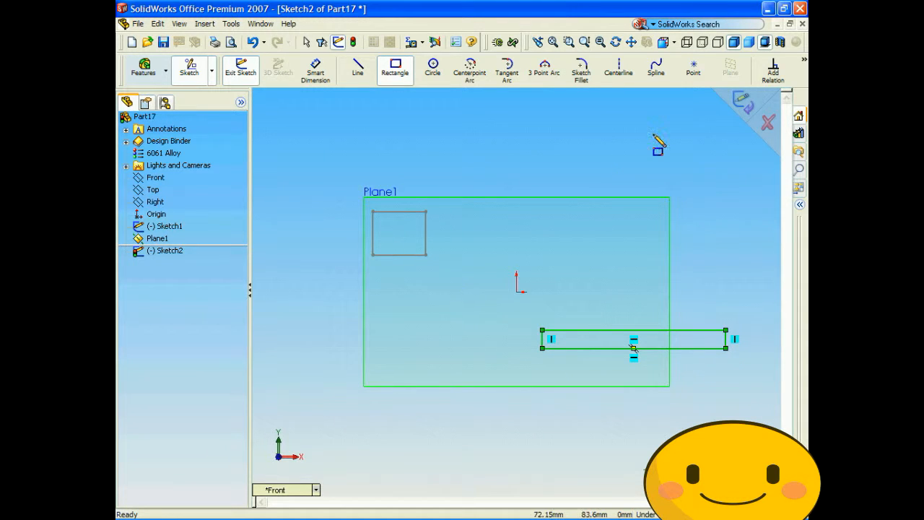
left_click(743, 112)
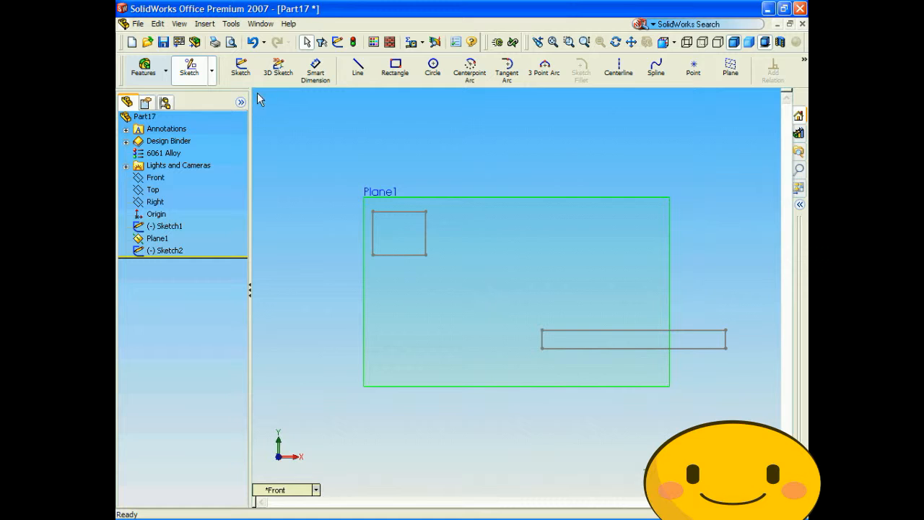
- Create a reference plane offset 200 mm from Plane1
left_click(204, 23)
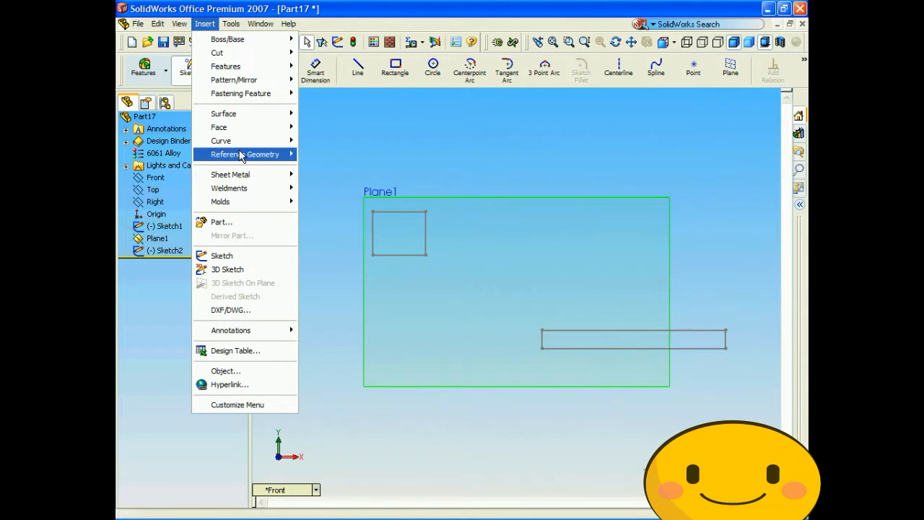
mouse_move(242, 156)
left_click(311, 153)
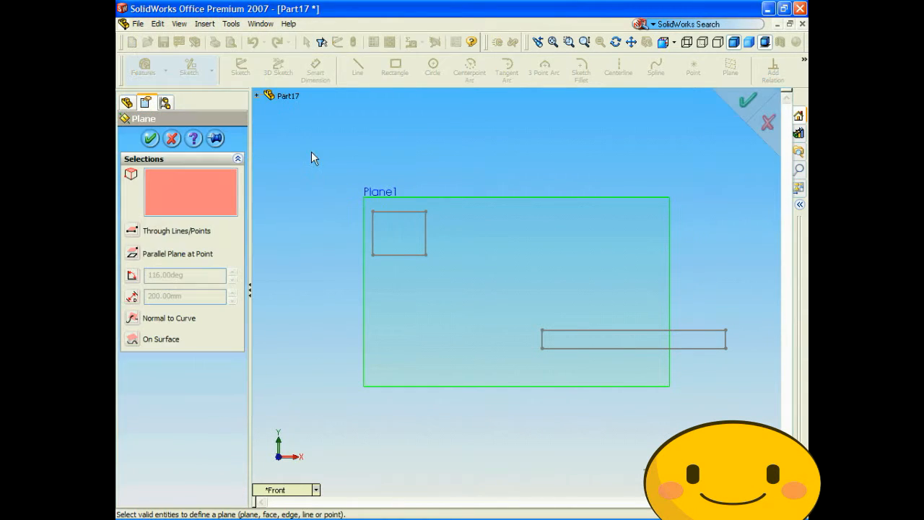
left_click(390, 201)
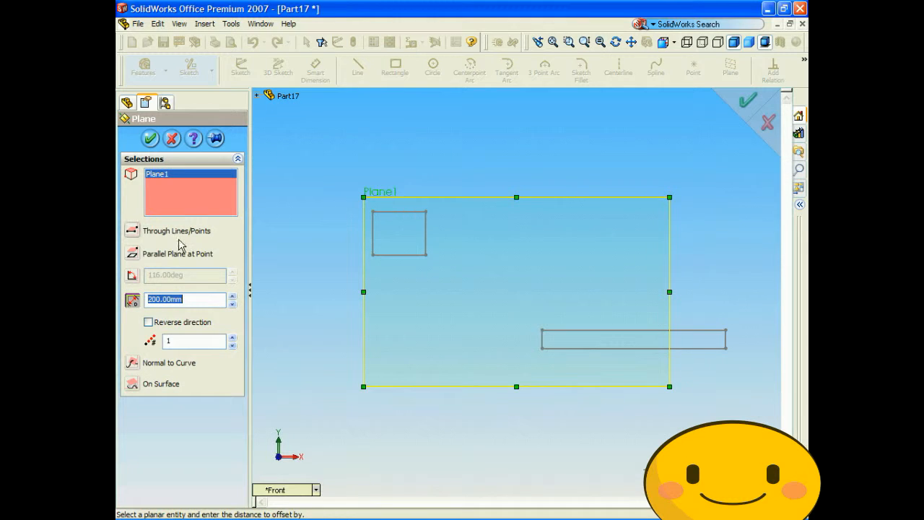
left_click(151, 138)
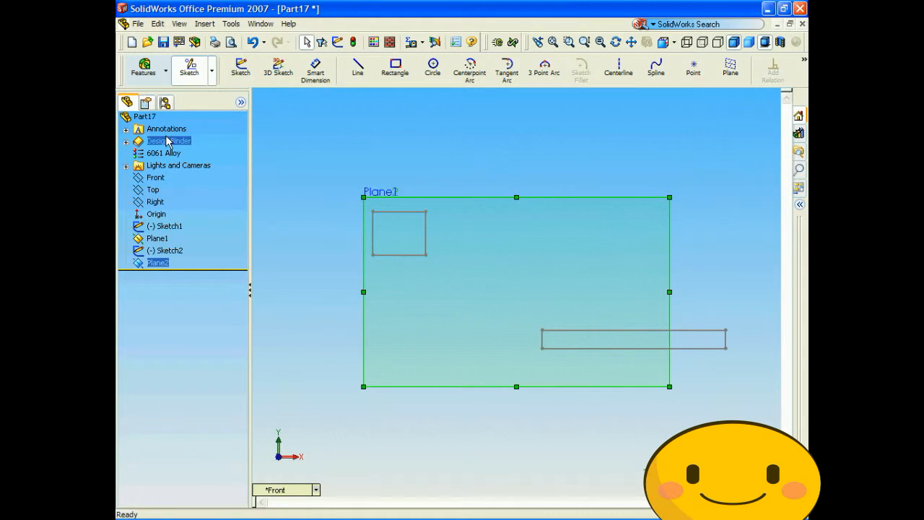
- Sketch a rectangle about 55 by 45 mm around the origin on Plane2 and exit the sketch
left_click(395, 67)
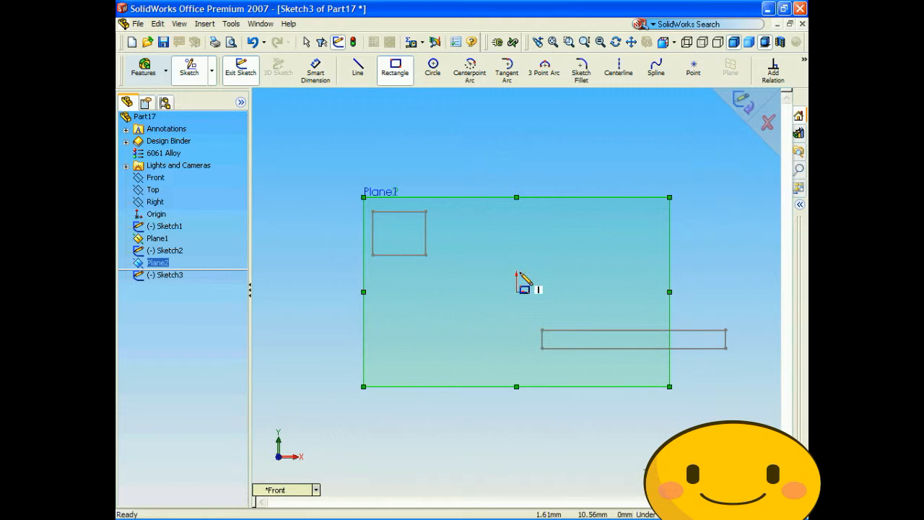
left_click(464, 254)
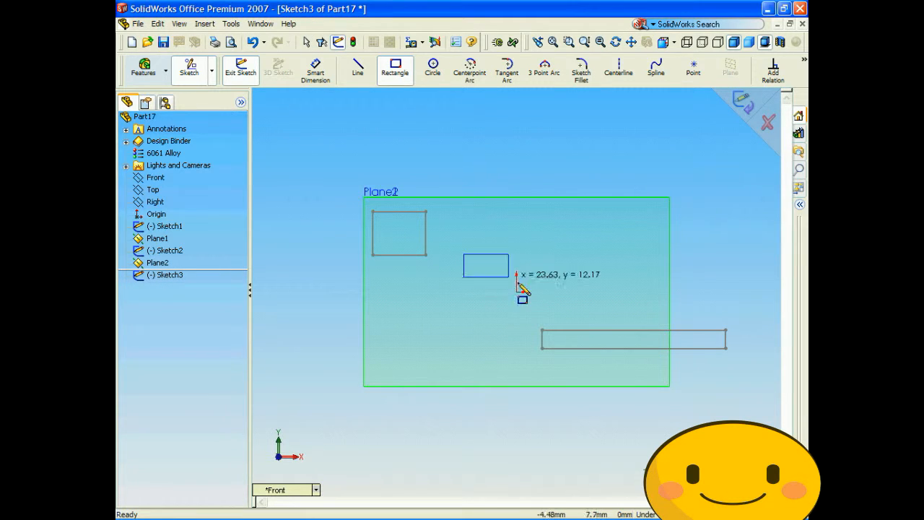
left_click(568, 339)
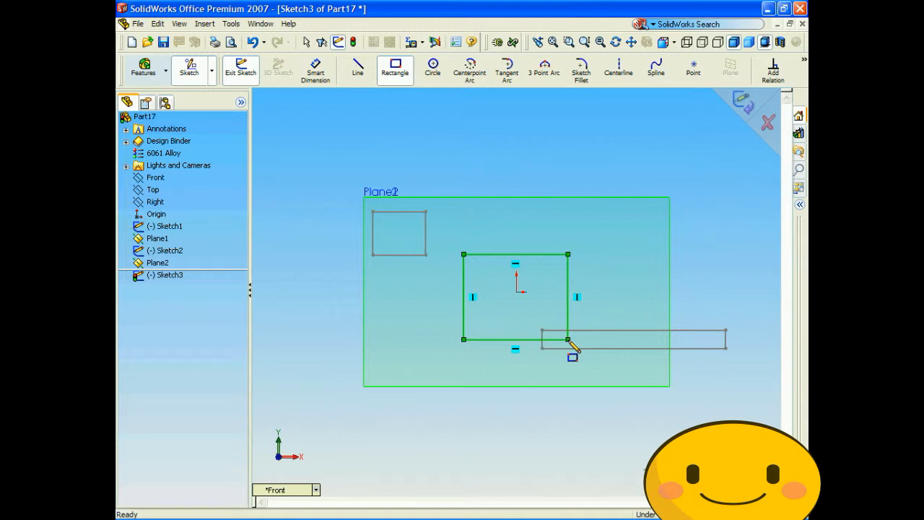
left_click(745, 107)
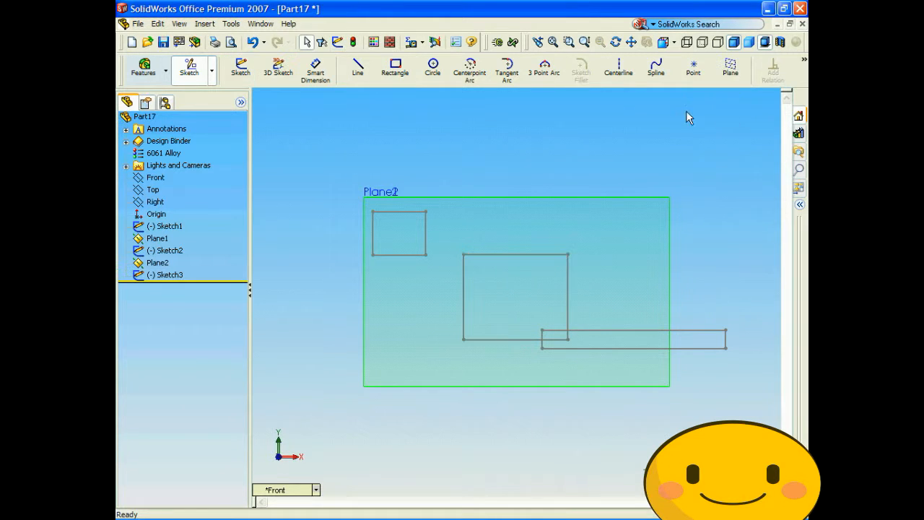
- Create a reference plane offset 400 mm from Plane2
left_click(202, 24)
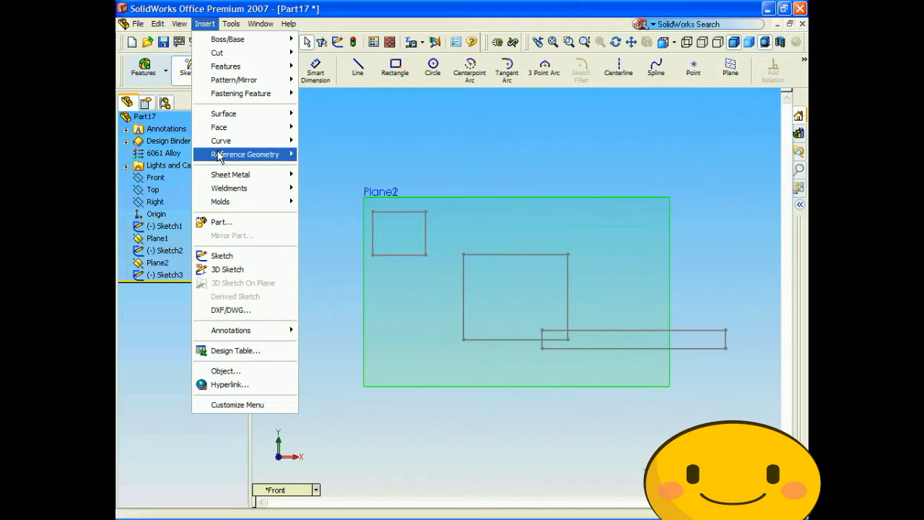
mouse_move(218, 156)
left_click(325, 154)
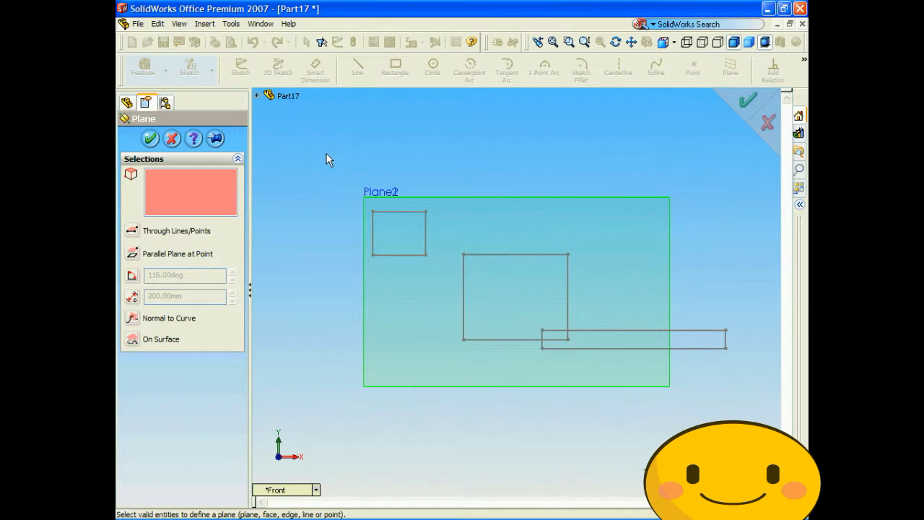
left_click(398, 195)
left_click(174, 297)
left_click_drag(173, 293, 117, 285)
type("40")
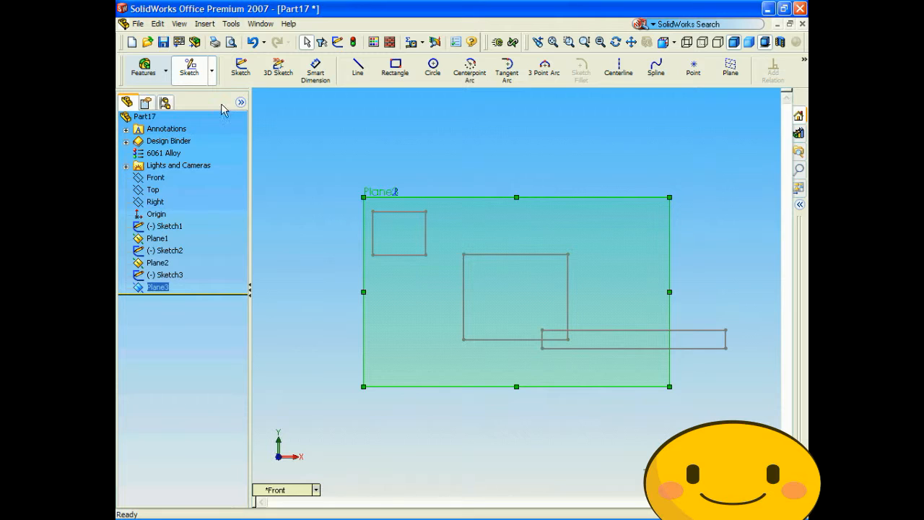
- Sketch a large rectangle on Plane3 that encloses the three smaller profiles and exit the sketch
left_click(395, 68)
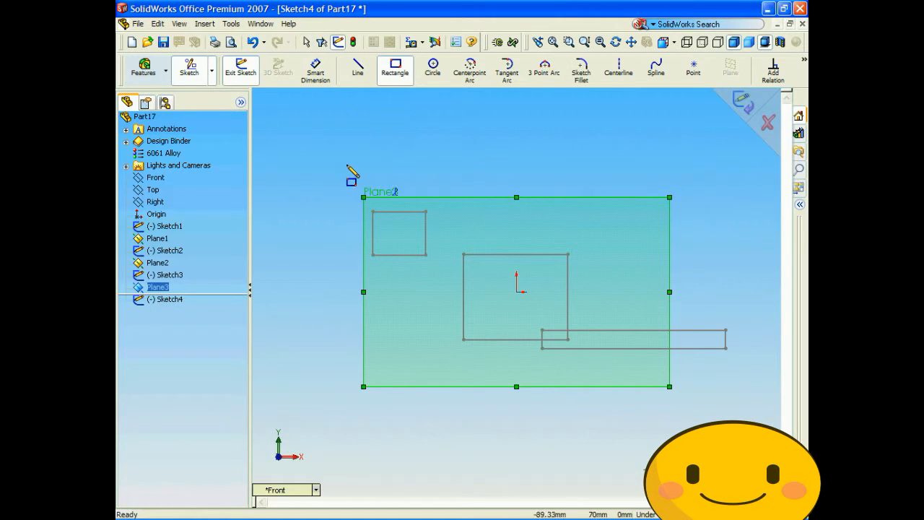
left_click_drag(316, 126, 735, 432)
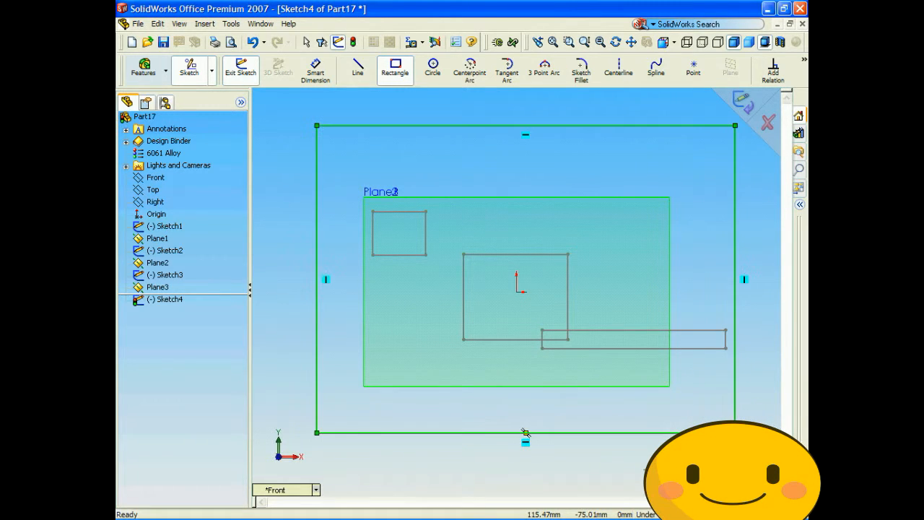
left_click(741, 102)
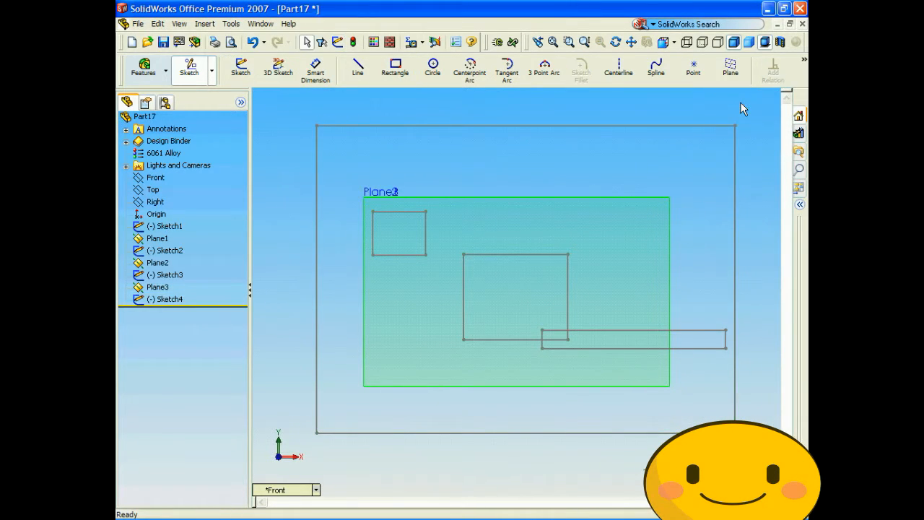
- Start a 3D sketch spline in the ZX plane from the first rectangle's corner, bulging toward +X, to the corner of the Plane1 rectangle
left_click(385, 397)
left_click(316, 490)
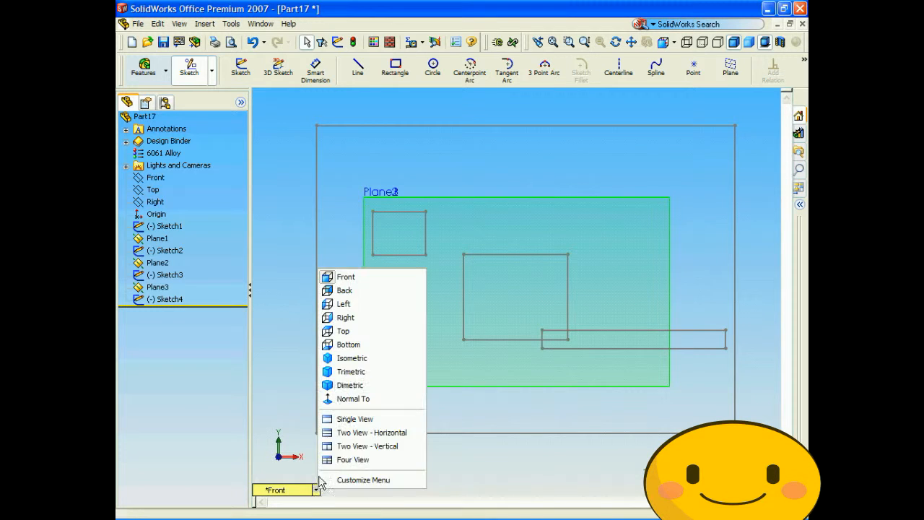
left_click(357, 358)
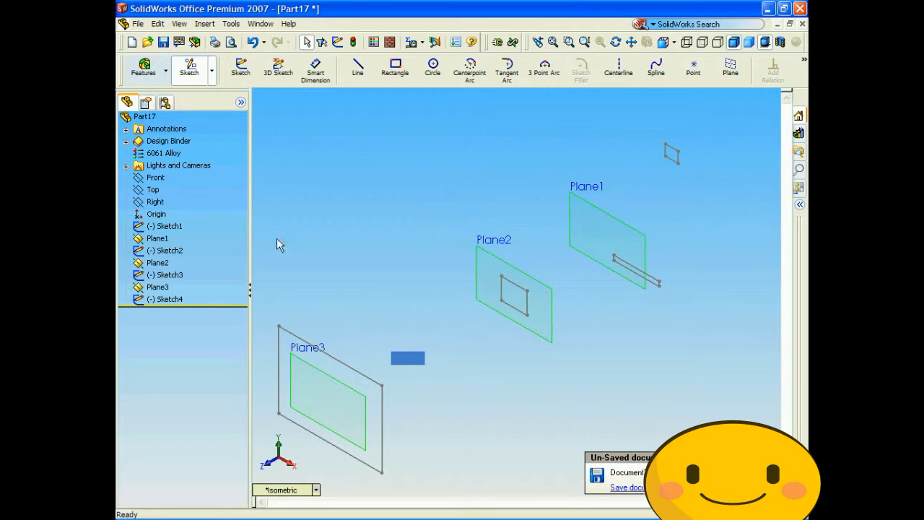
left_click(314, 491)
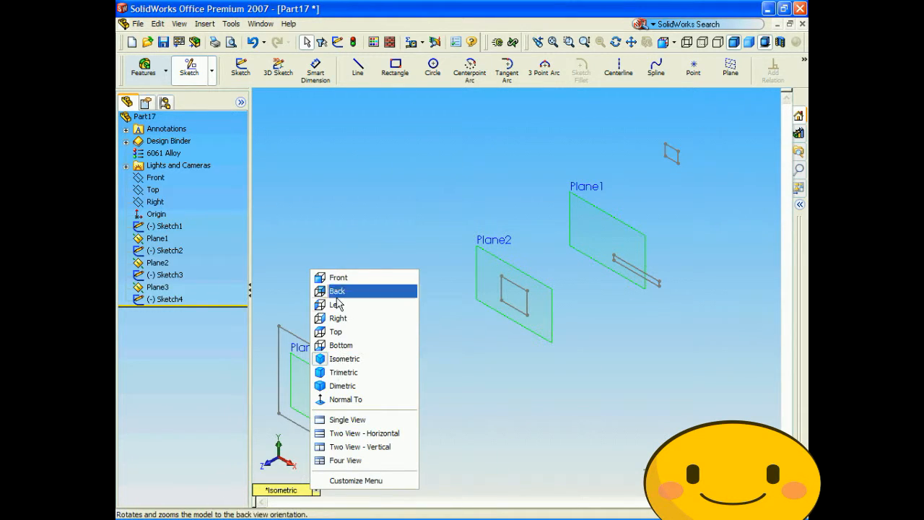
left_click(333, 331)
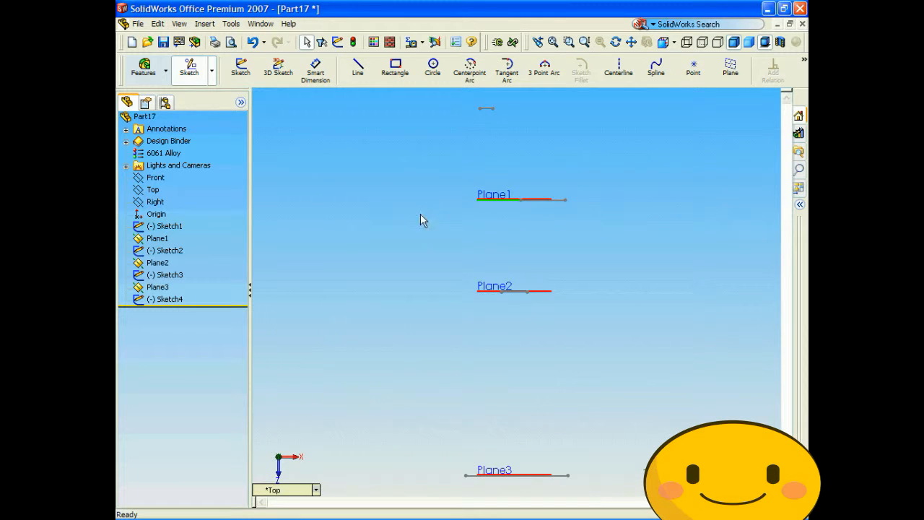
left_click(280, 71)
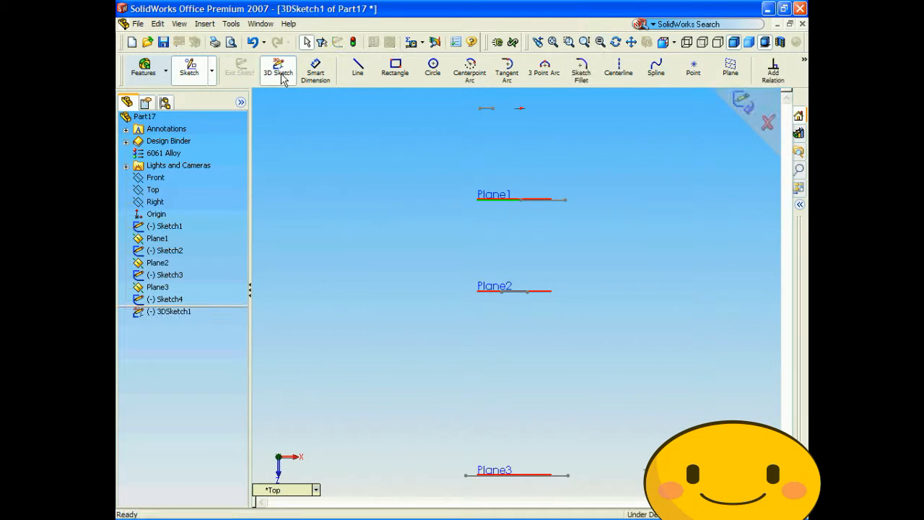
left_click(657, 78)
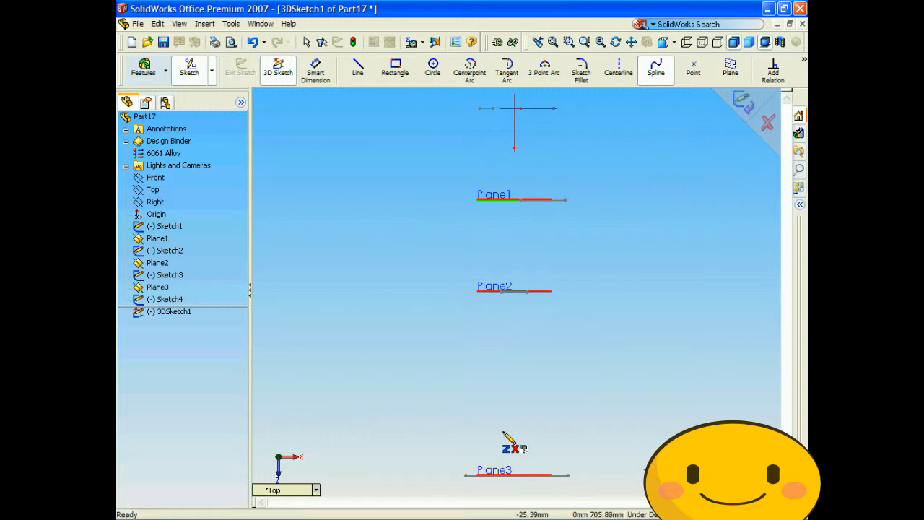
left_click(487, 108)
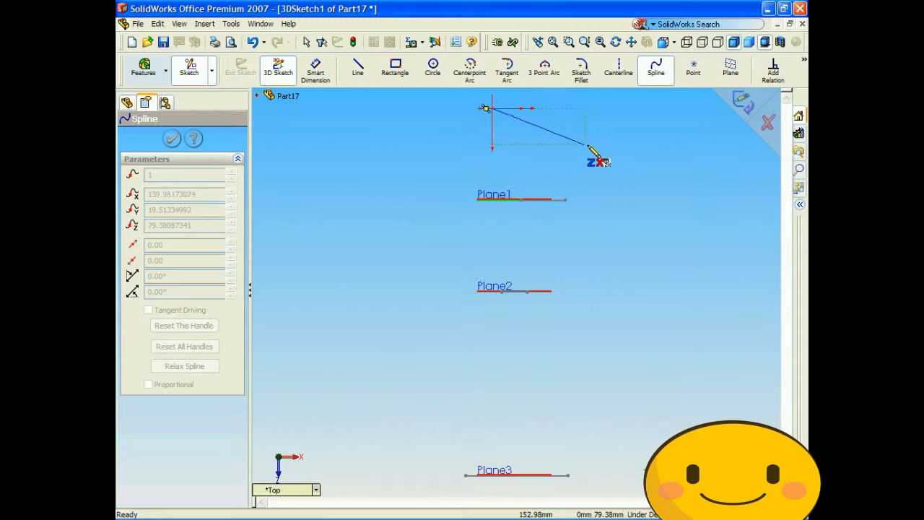
left_click(622, 143)
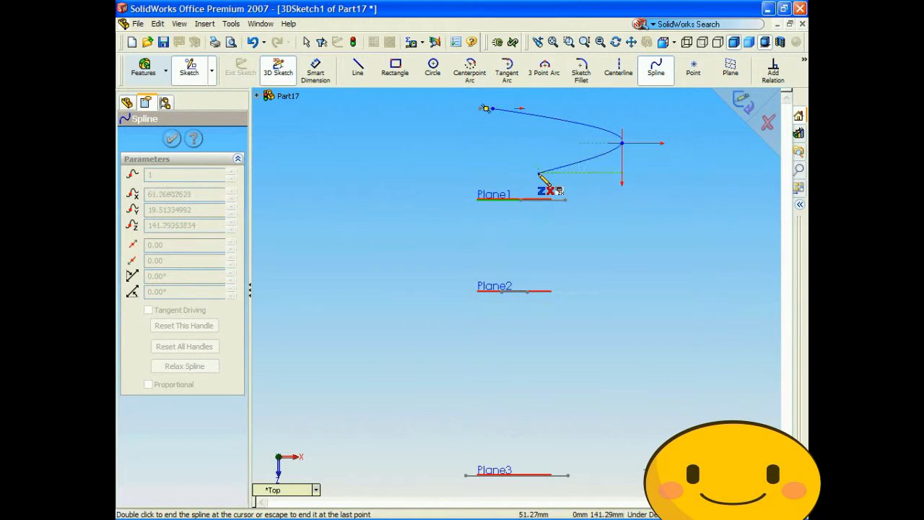
left_click(566, 200)
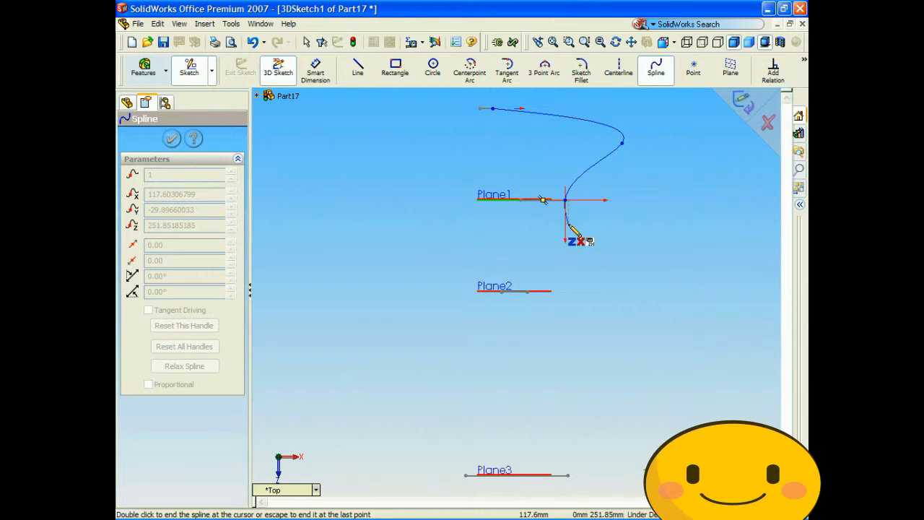
- Continue the wavy spline via the Plane2 rectangle's corner to the Plane3 rectangle's corner, adding free points in between, and exit the 3D sketch
left_click(635, 251)
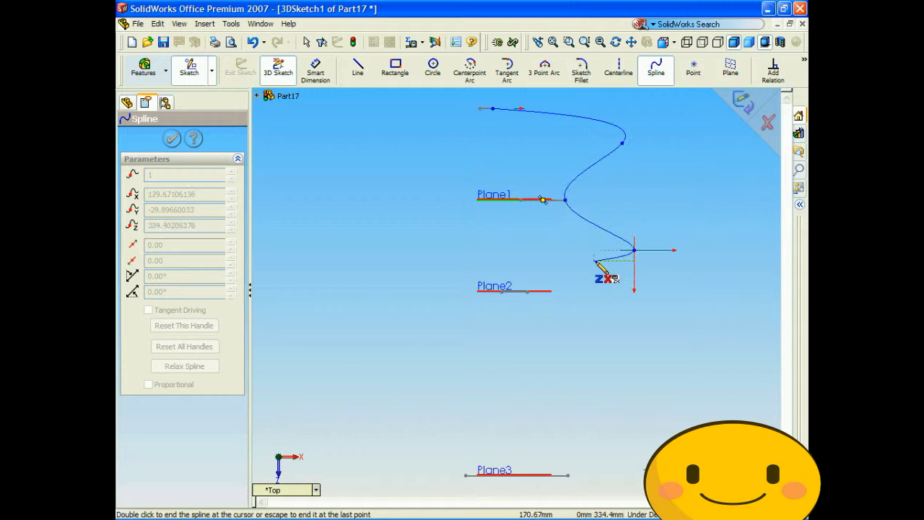
left_click(528, 291)
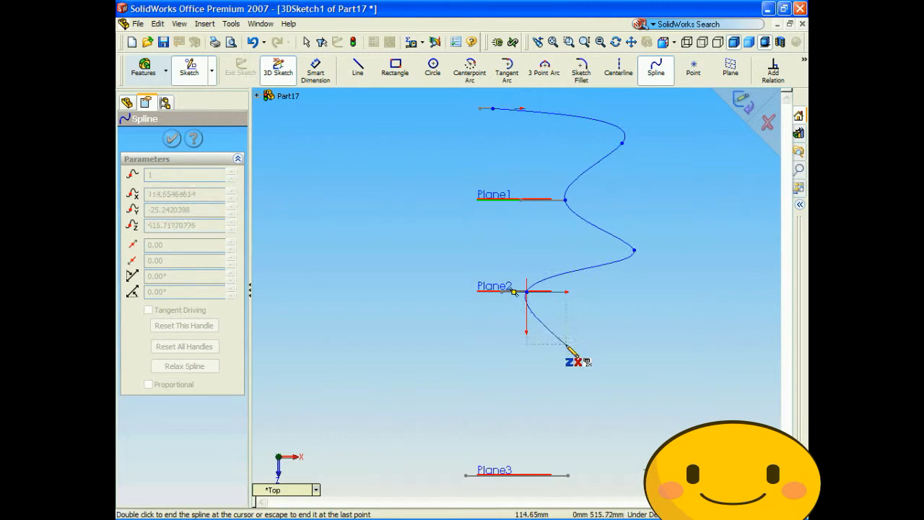
left_click(633, 374)
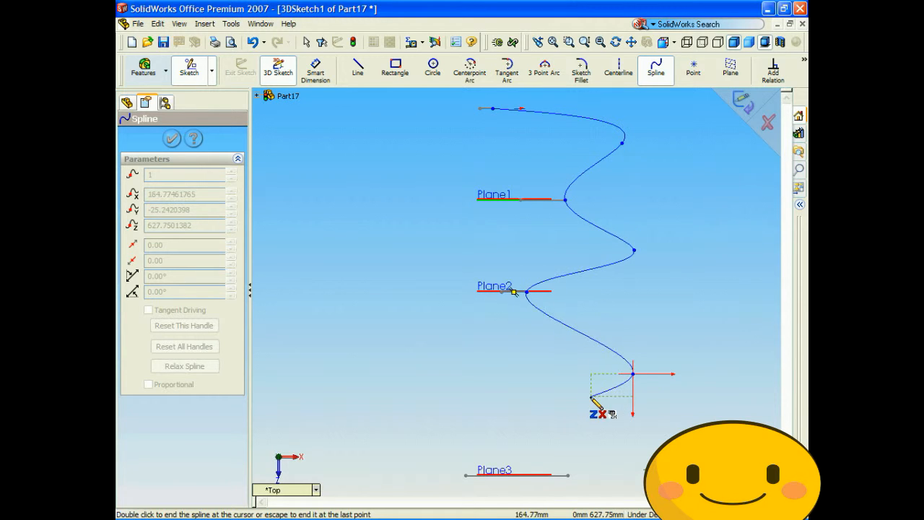
left_click(554, 404)
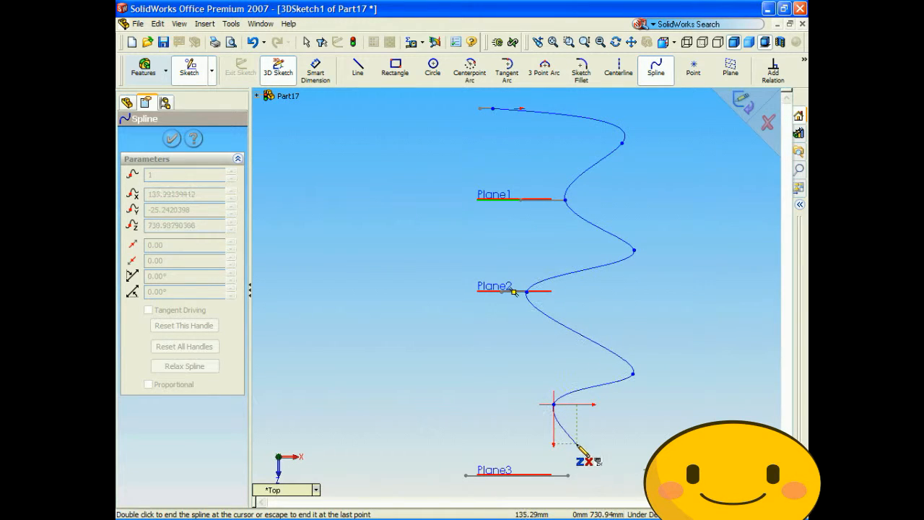
left_click(567, 475)
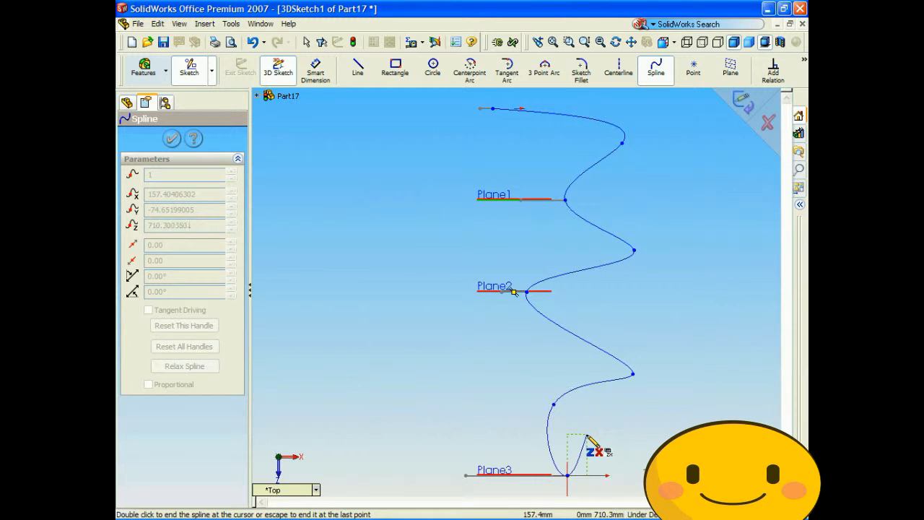
left_click(743, 101)
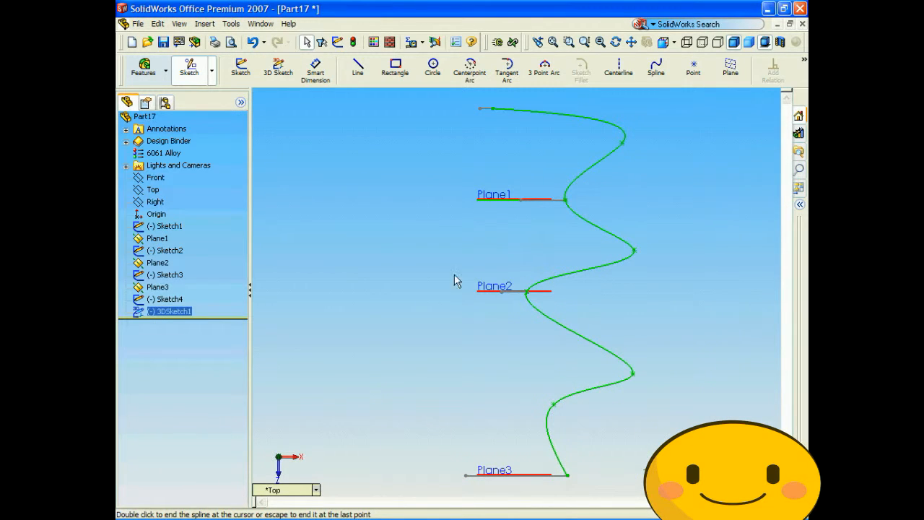
- Loft a solid through Sketch1, Sketch2, Sketch3 and Sketch4 with 3DSketch1 as the guide curve
left_click(315, 491)
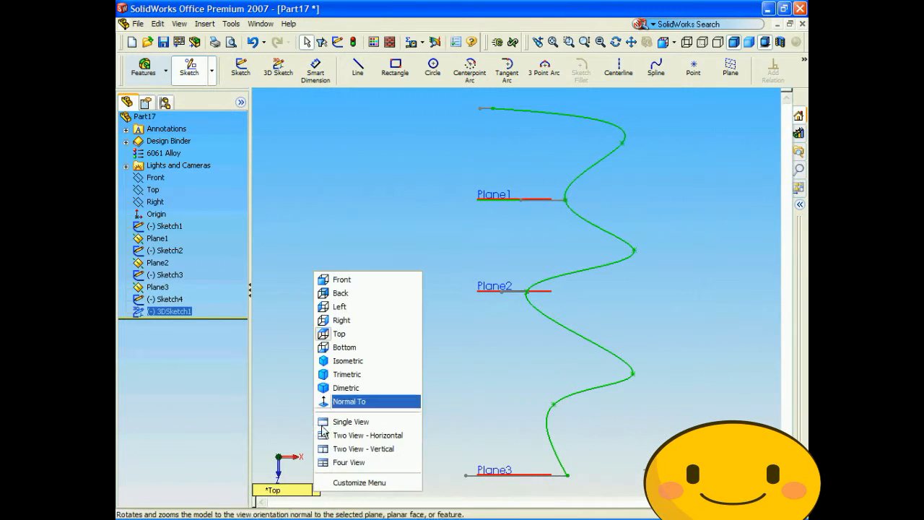
left_click(335, 362)
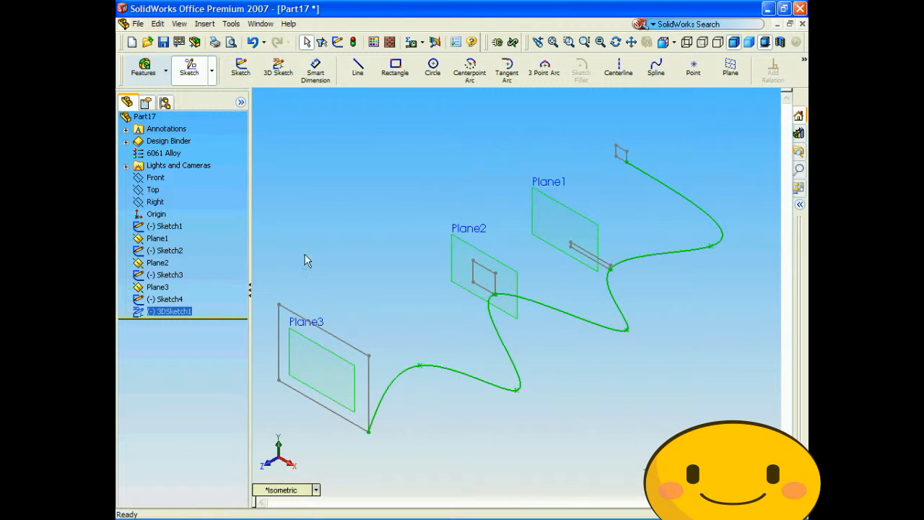
left_click(144, 68)
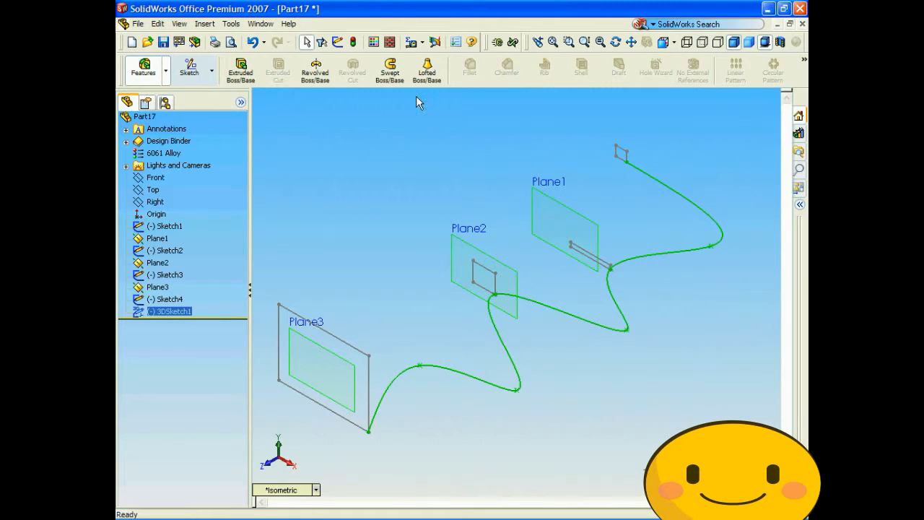
left_click(427, 79)
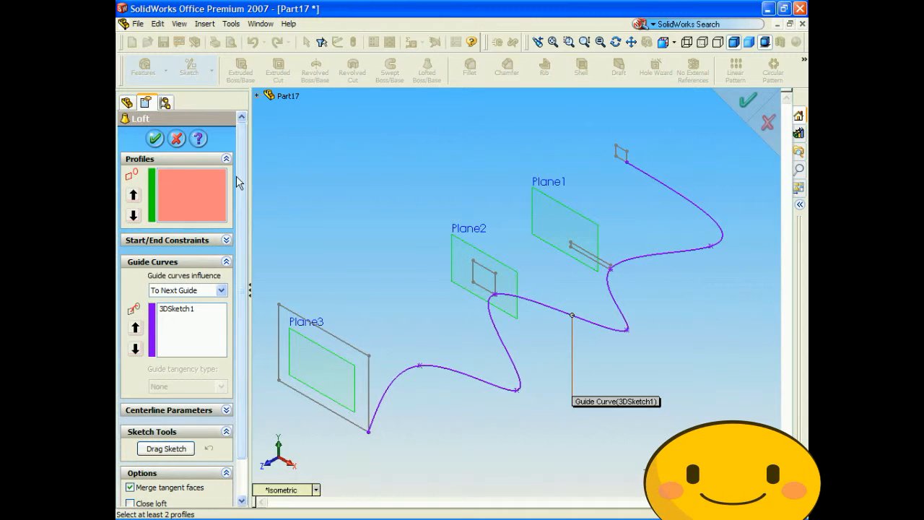
left_click(258, 96)
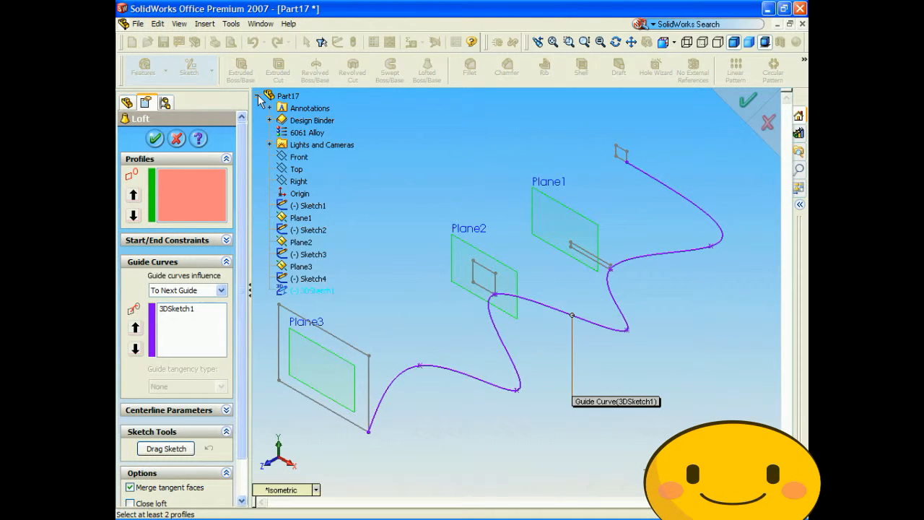
left_click(301, 205)
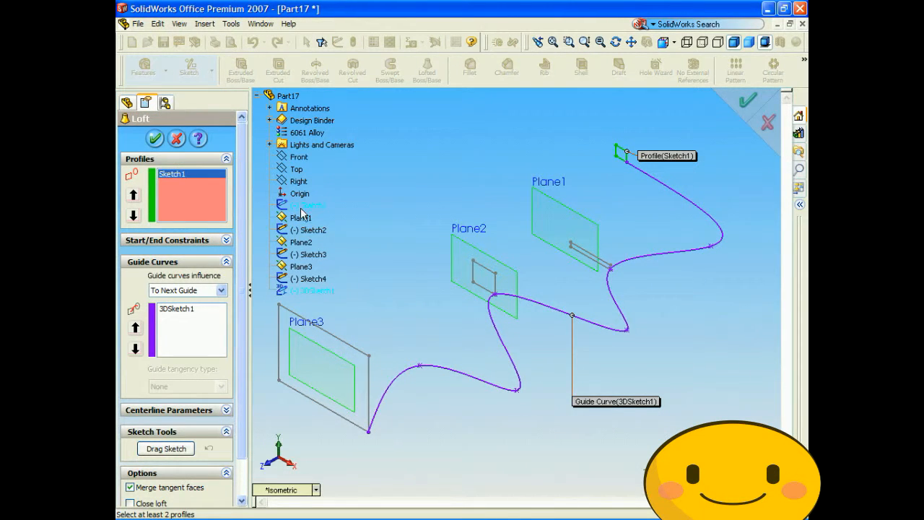
left_click(306, 230)
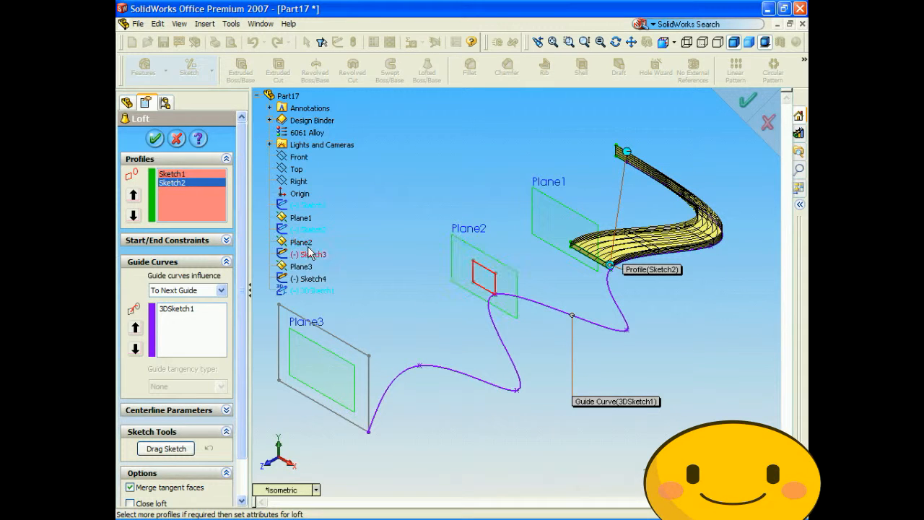
left_click(308, 257)
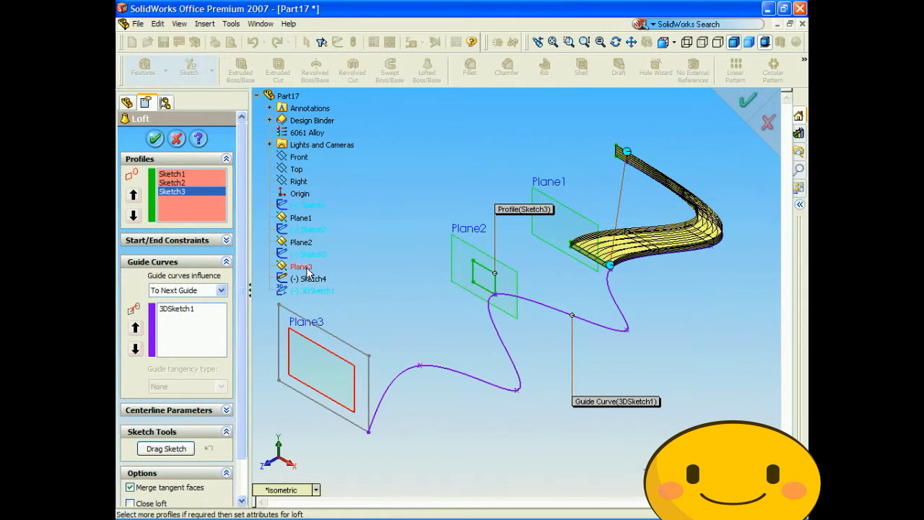
left_click(308, 280)
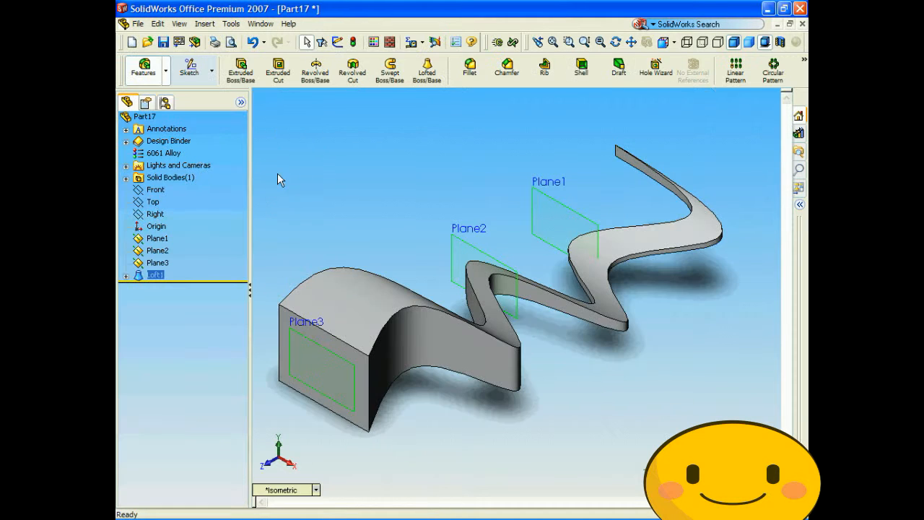
- Examine the shape of the lofted solid from several angles
middle_click_drag(444, 247, 390, 321)
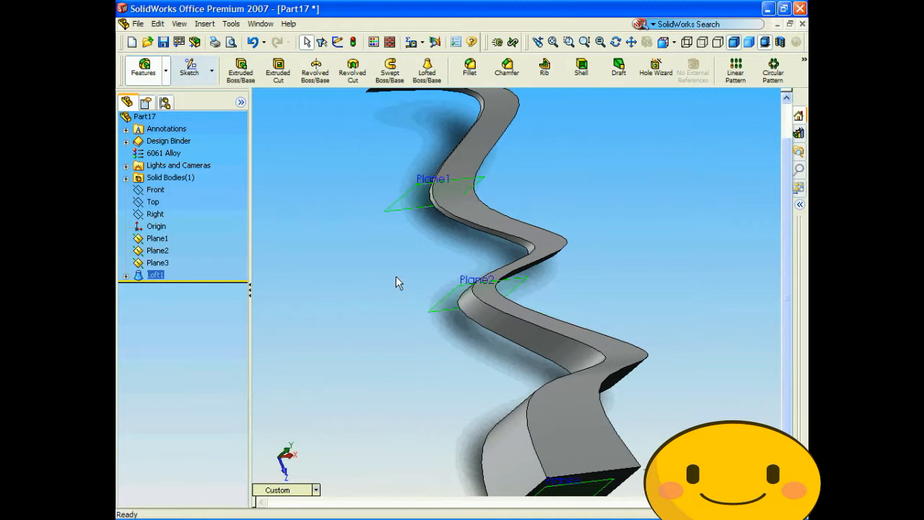
scroll(638, 255, "up", 3)
middle_click_drag(639, 255, 476, 174)
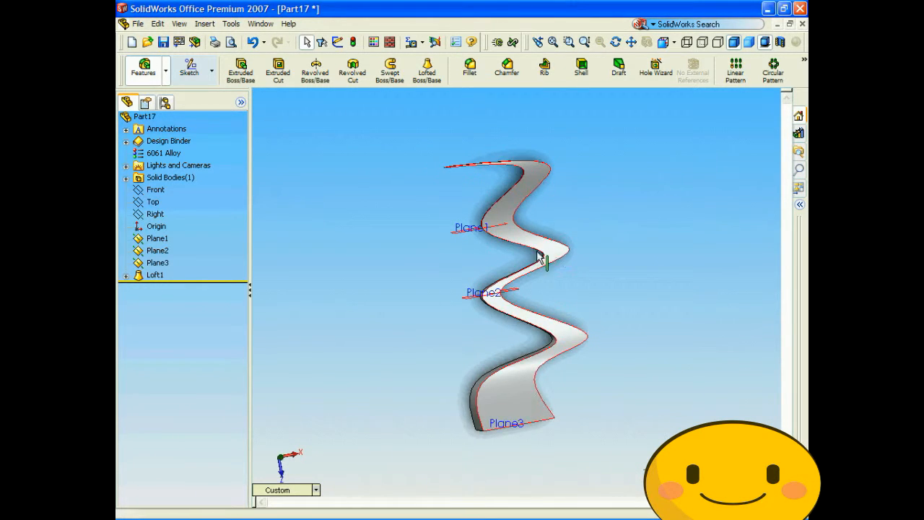
key("Left")
key("Up")
key("Up")
key("Up")
key("Up")
key("Left")
key("Left")
key("Left")
key("Left")
key("Left")
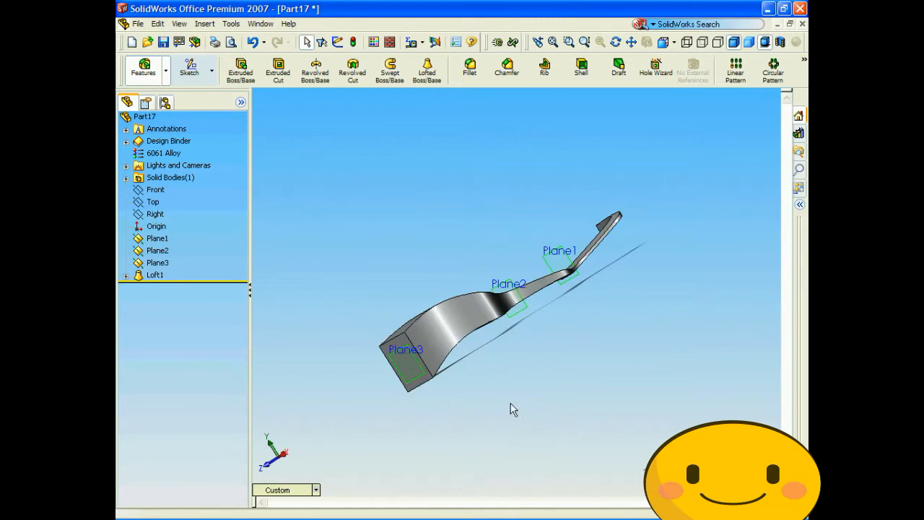
key("Down")
key("Down")
key("Down")
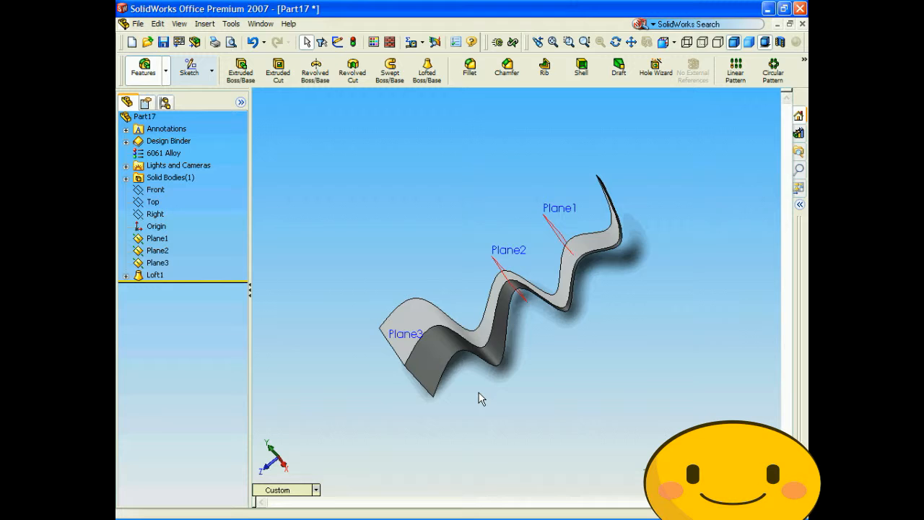
key("Down")
key("Down")
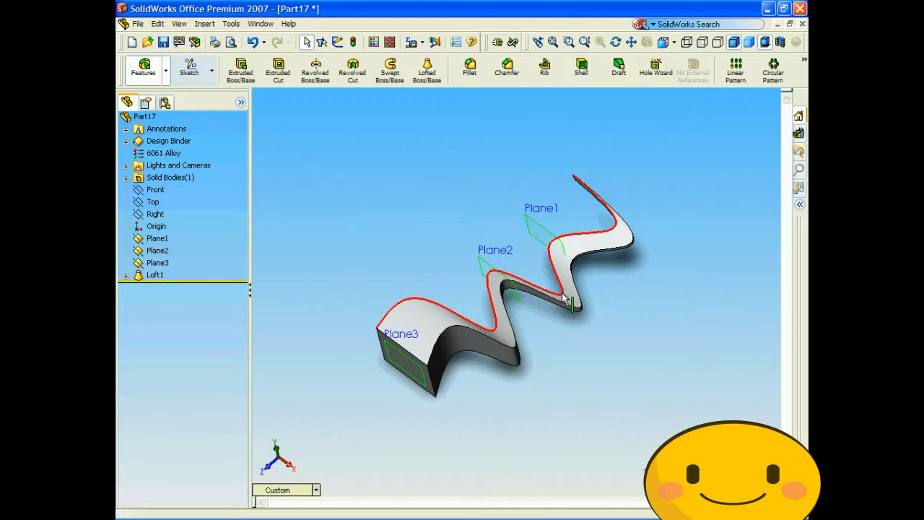
- Delete the loft feature while keeping its profile sketches and the 3D spline
right_click(150, 277)
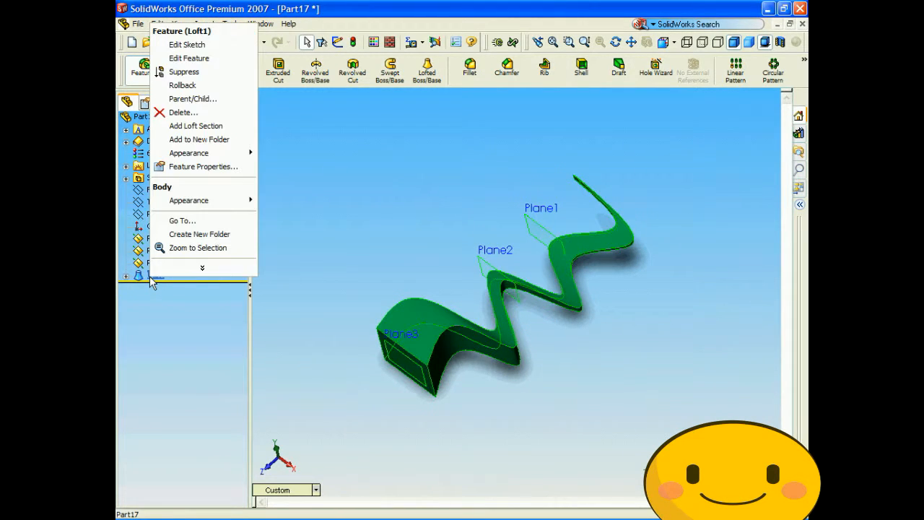
left_click(183, 114)
left_click(549, 194)
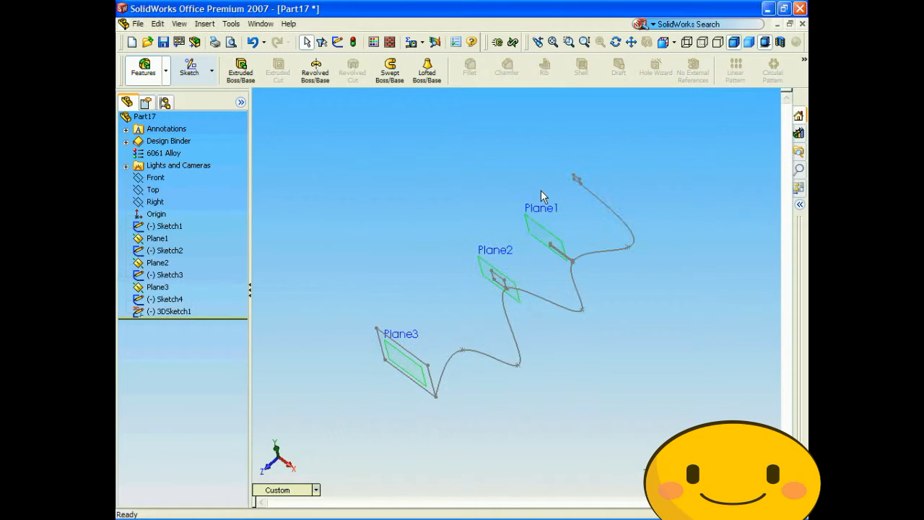
- Loft a solid through Sketch1, Sketch2, Sketch3 and Sketch4 without any guide curve
left_click(427, 69)
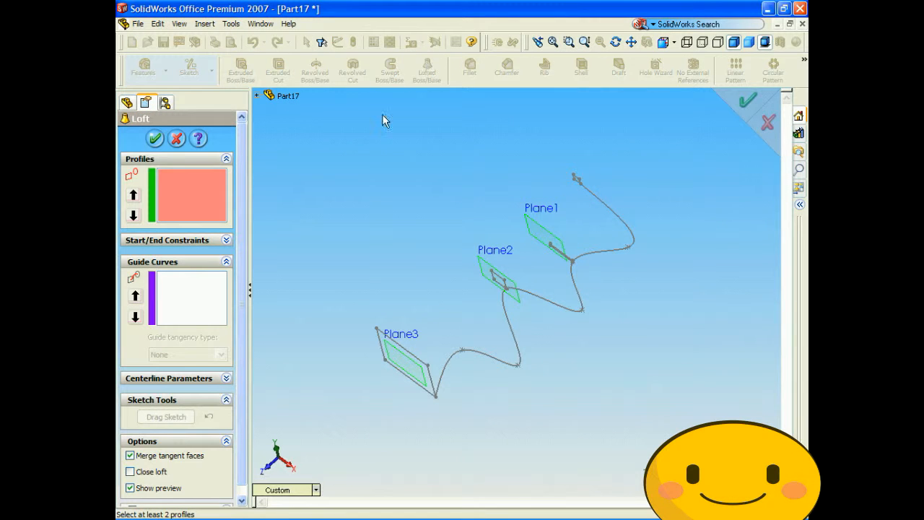
left_click(256, 95)
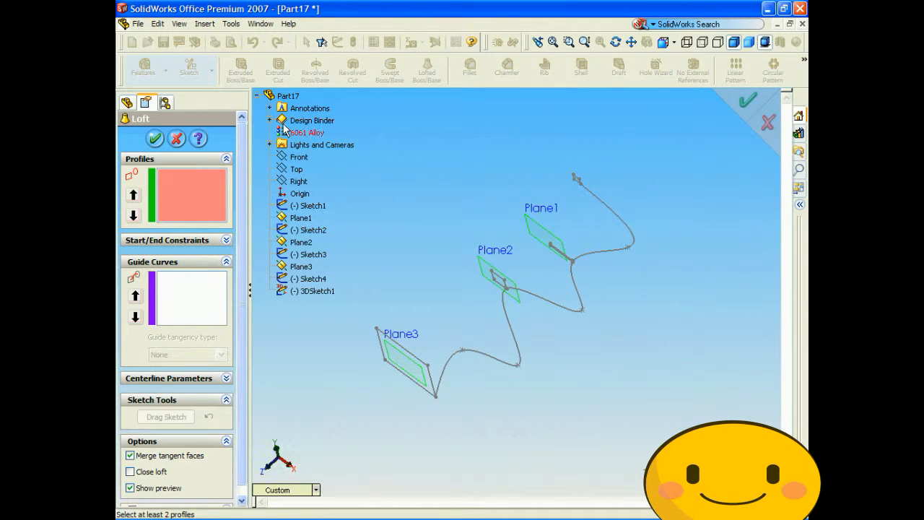
left_click(302, 206)
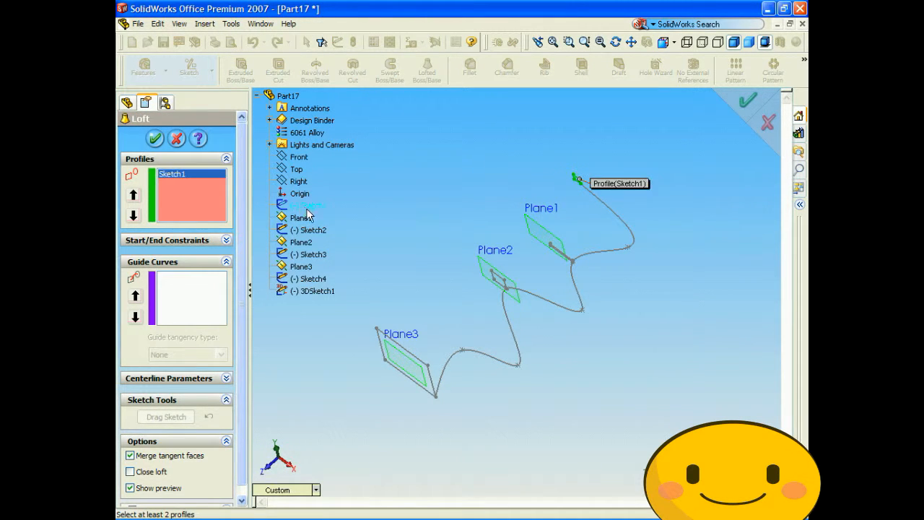
left_click(310, 230)
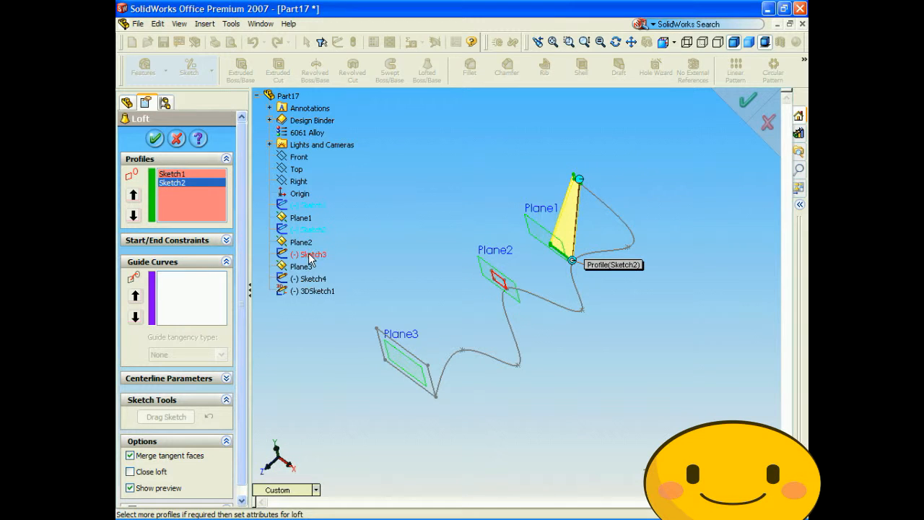
left_click(310, 256)
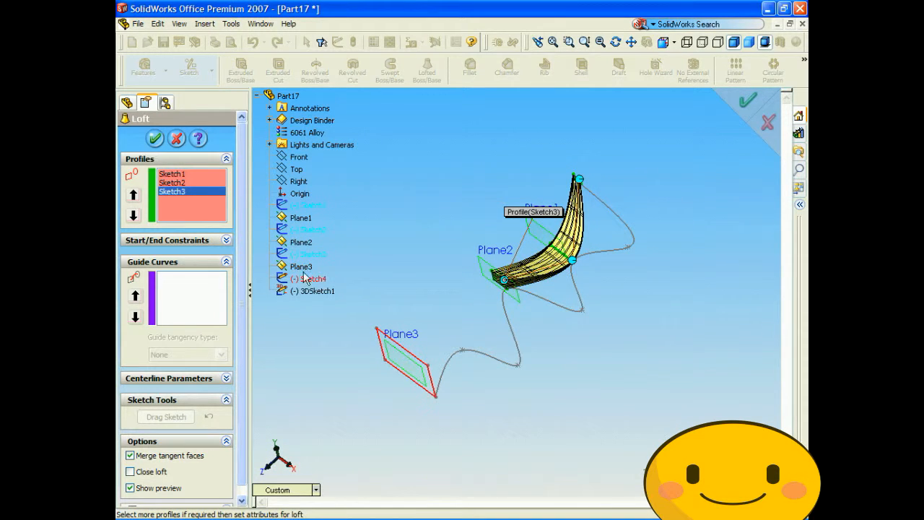
left_click(305, 282)
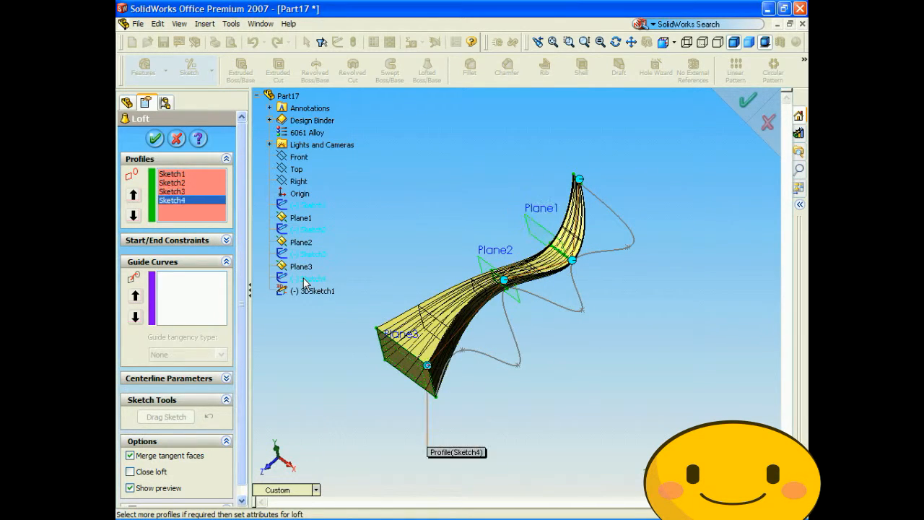
left_click(153, 138)
- Examine the loft from several angles and compare its shape with the wavy 3D spline
key("Right")
key("Right")
key("Right")
key("Right")
key("Right")
key("Right")
key("Right")
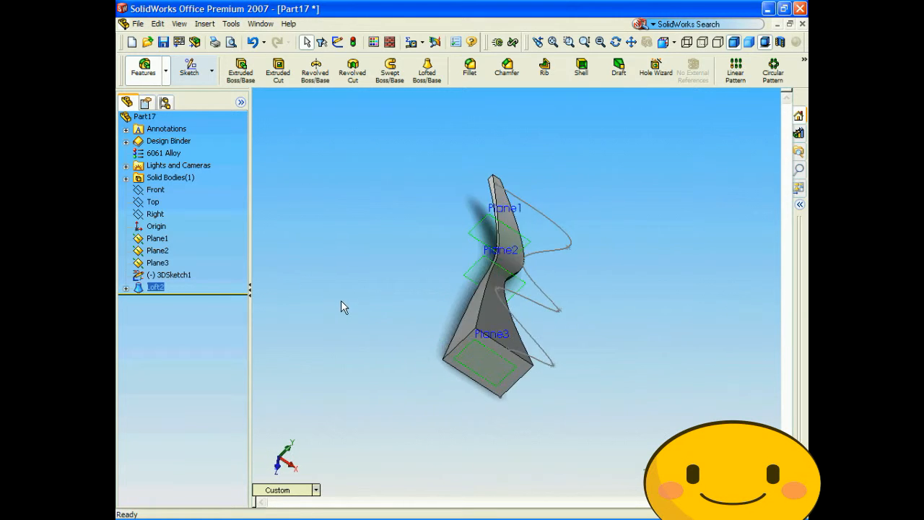
key("Right")
key("Right")
key("Right")
key("Right")
key("Right")
key("Right")
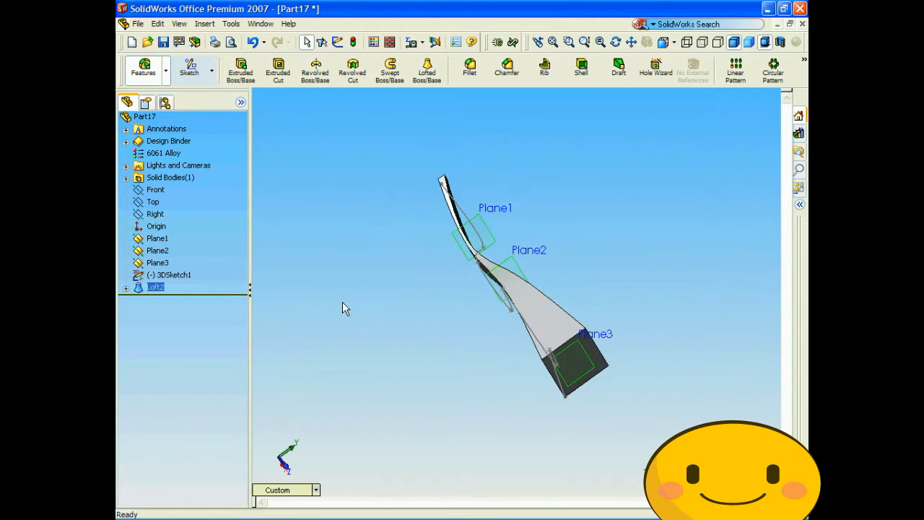
key("Right")
key("Right")
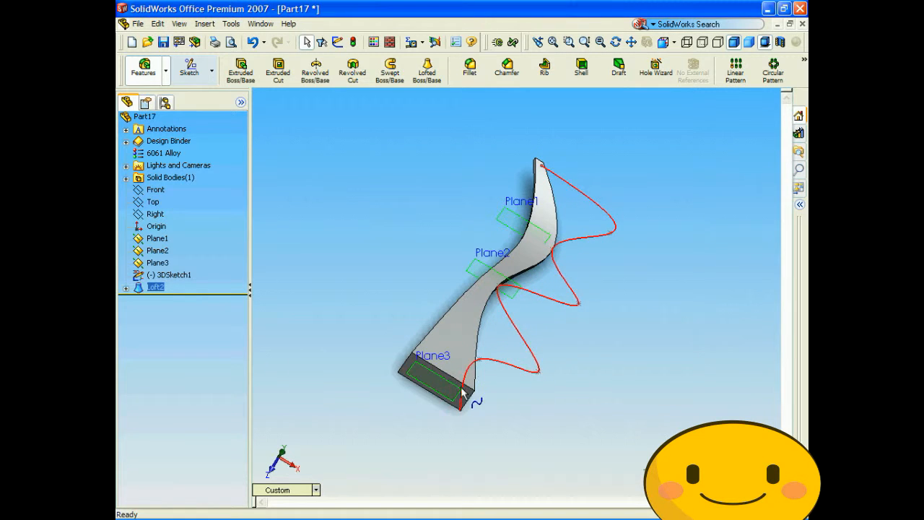
key("Left")
key("Left")
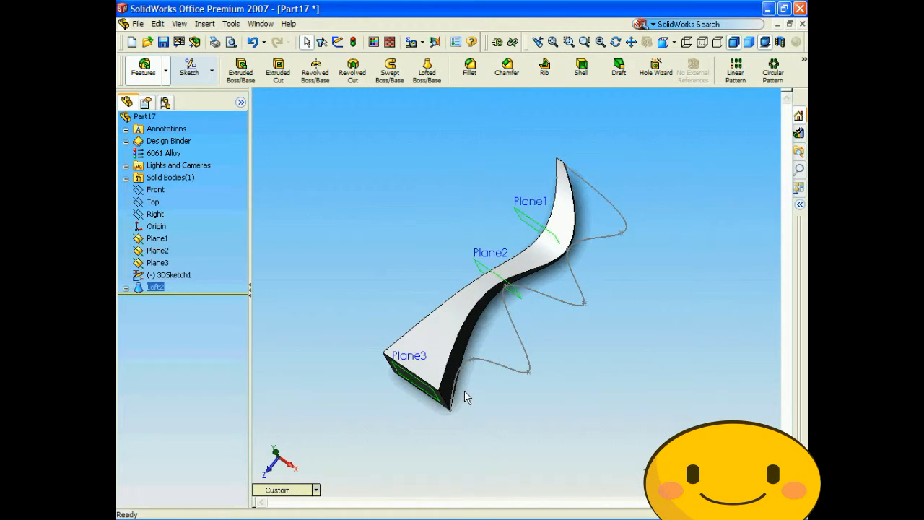
key("Left")
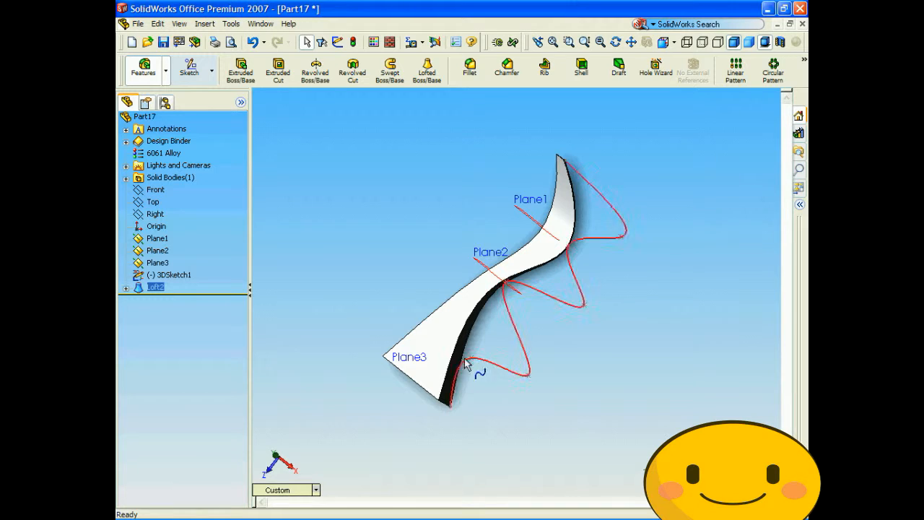
- Delete the loft made without a guide curve, keeping its absorbed profile sketches
right_click(143, 289)
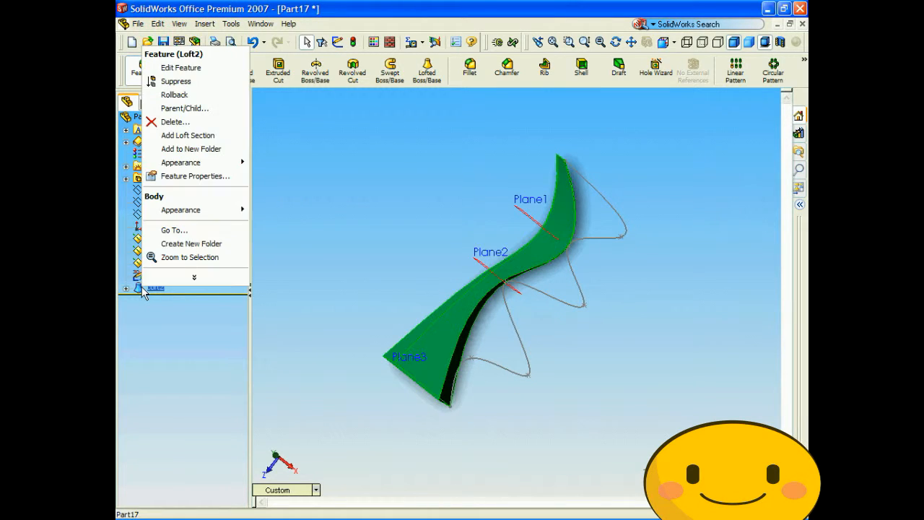
left_click(174, 122)
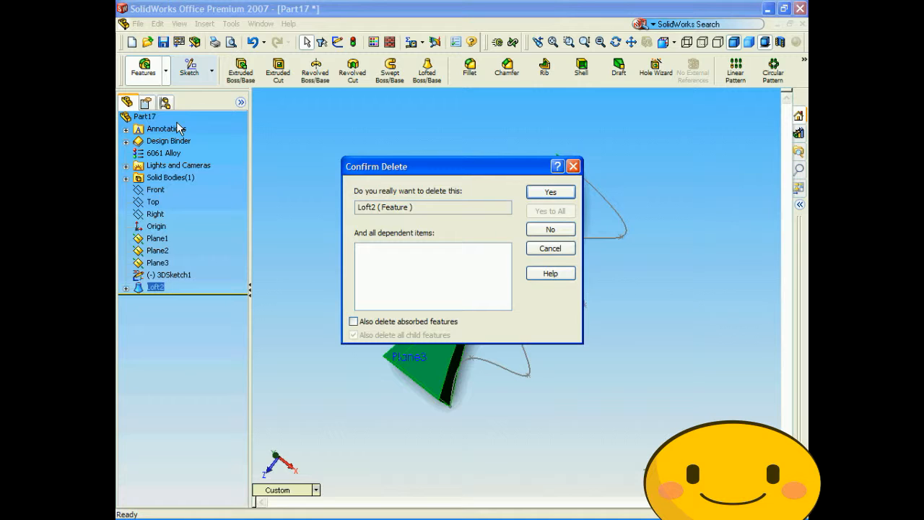
left_click(551, 193)
- Edit 3DSketch1 by moving the free spline point before Plane1 inward, the one before Plane2 outward and the one nearest Plane3 away from its profile
left_click(162, 312)
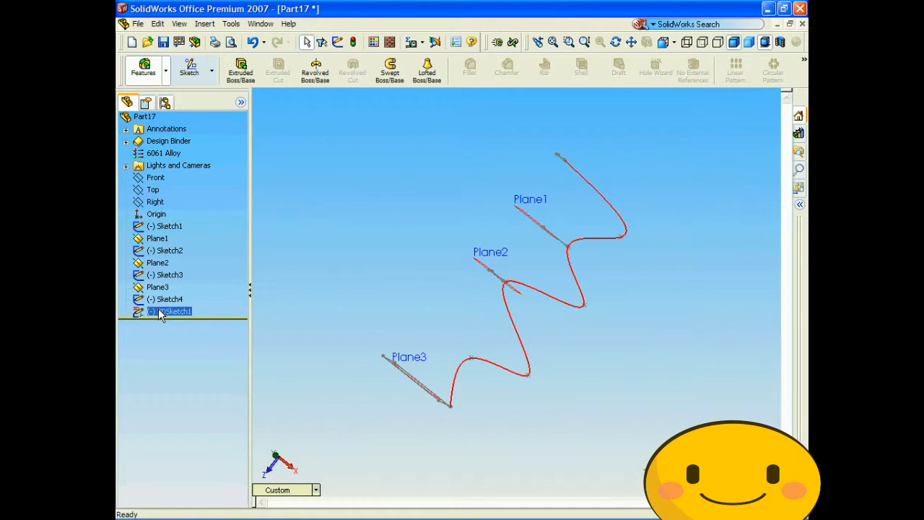
right_click(161, 314)
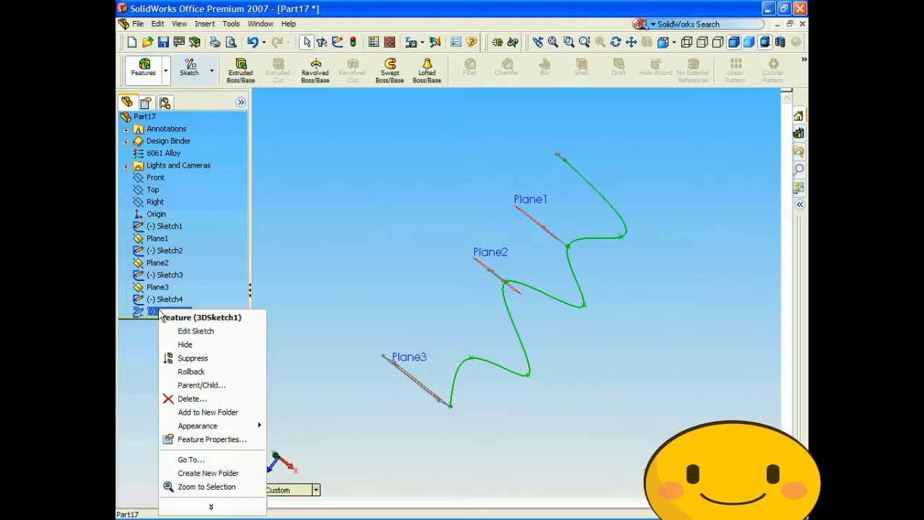
left_click(195, 330)
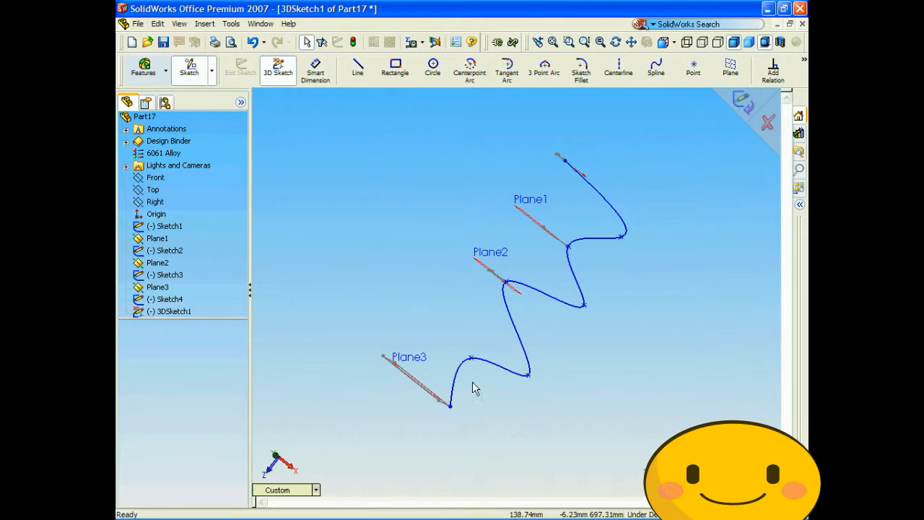
left_click(622, 239)
left_click_drag(621, 239, 590, 223)
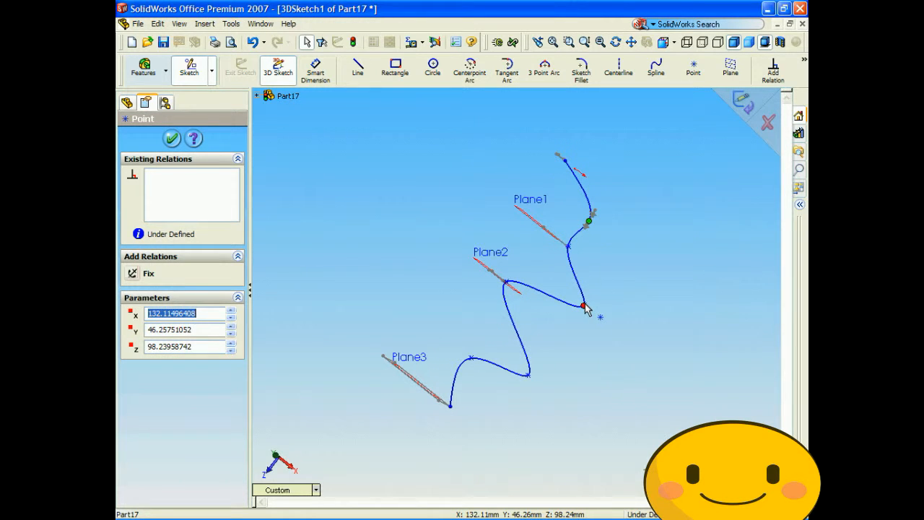
left_click_drag(585, 311, 612, 331)
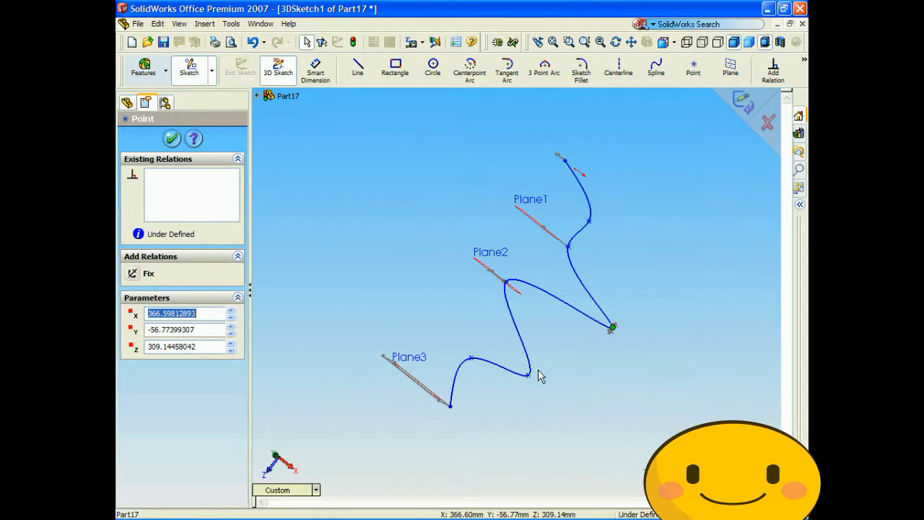
left_click_drag(472, 363, 426, 309)
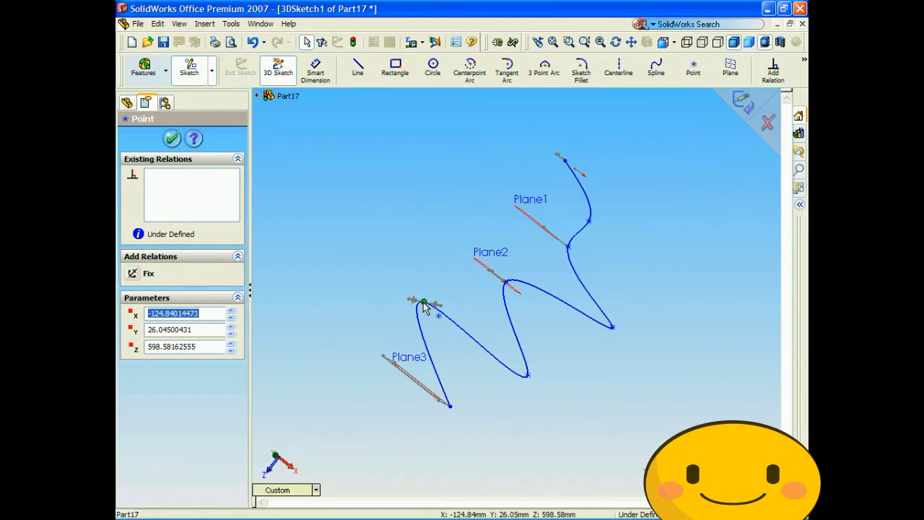
left_click_drag(416, 309, 419, 316)
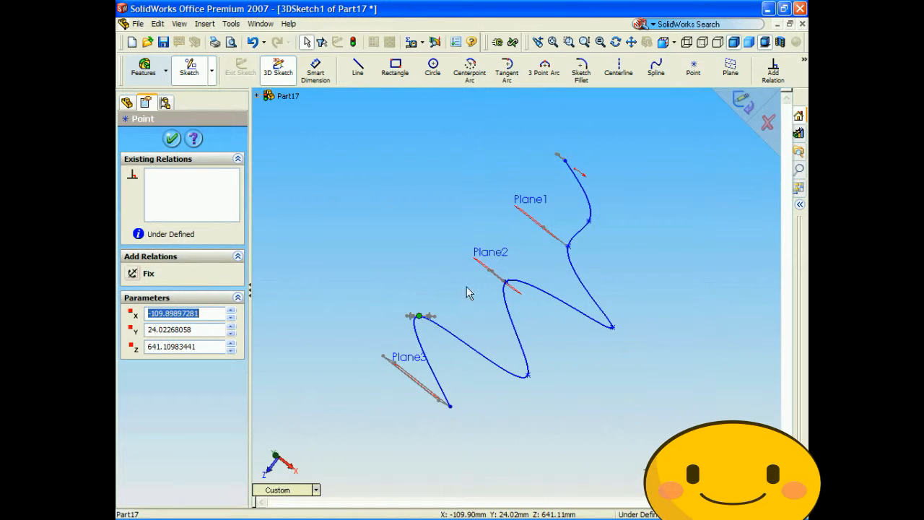
left_click(747, 105)
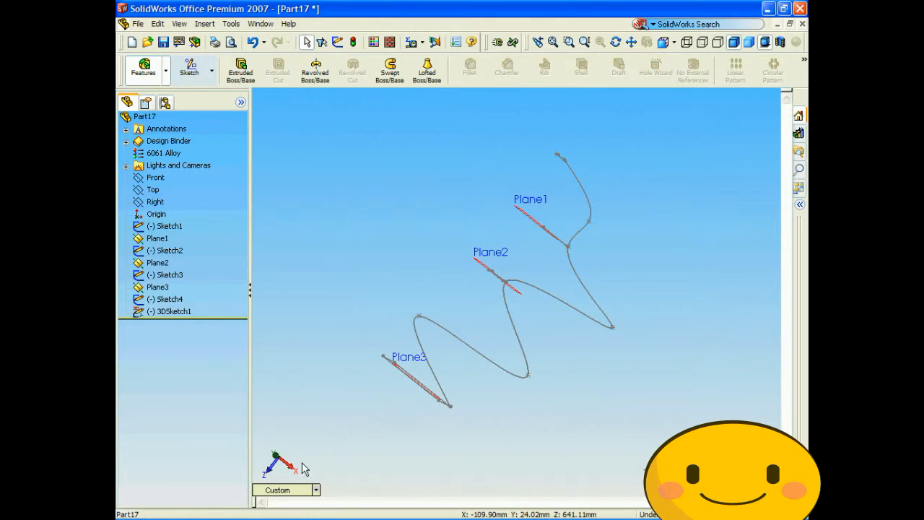
- Loft a solid through Sketch1, Sketch2, Sketch3 and Sketch4 using the reshaped 3DSketch1 as the guide curve
left_click(307, 490)
left_click(329, 354)
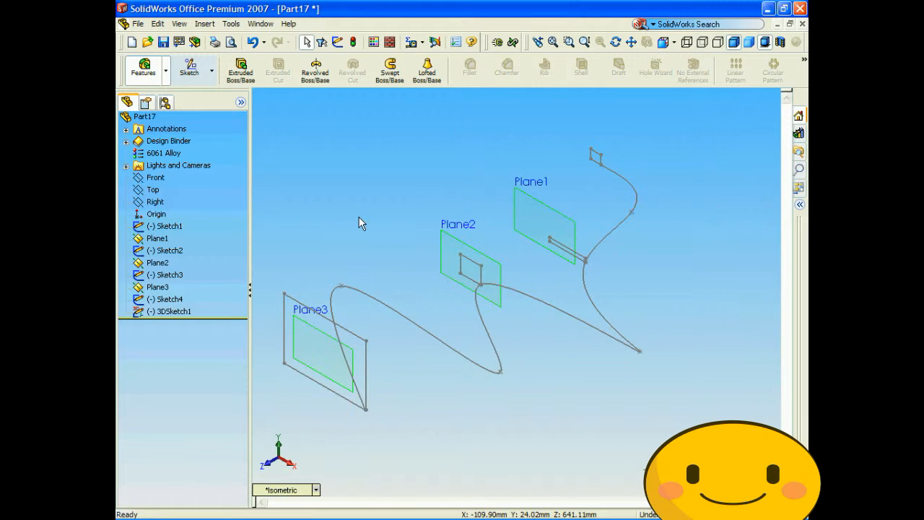
left_click(428, 71)
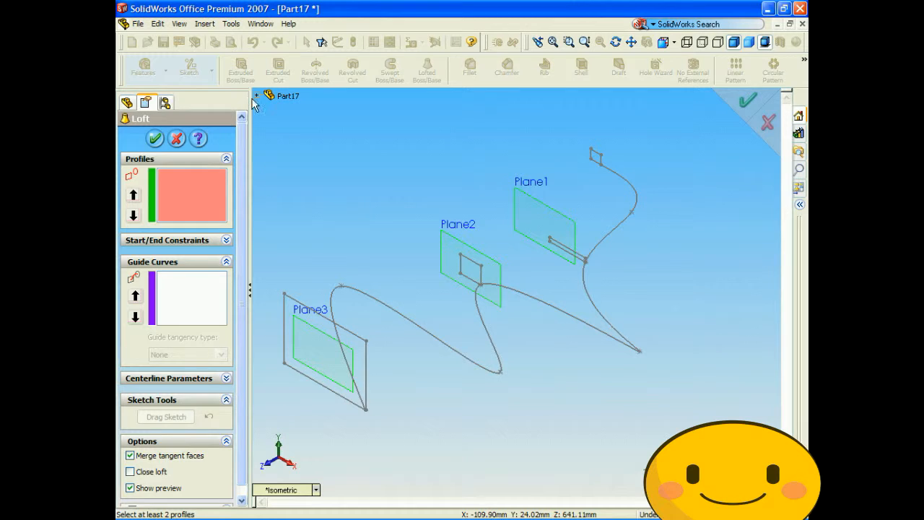
left_click(256, 96)
left_click(296, 206)
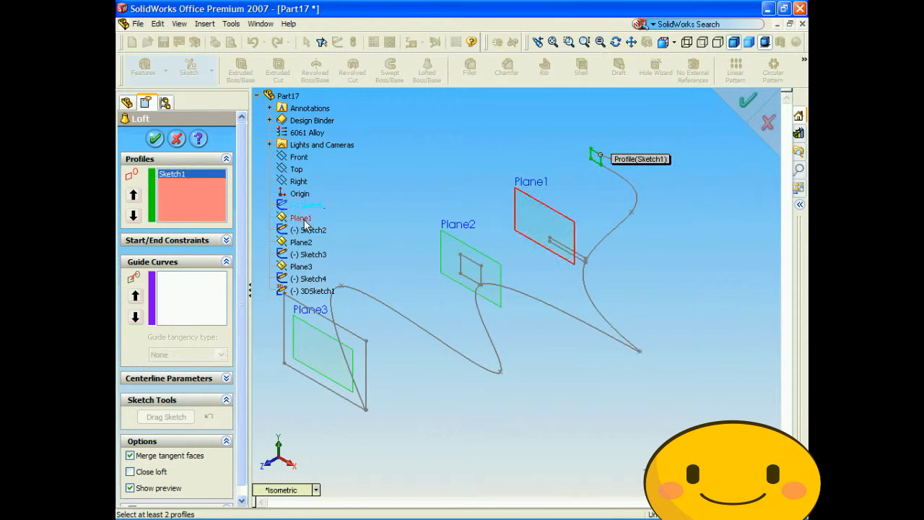
left_click(309, 230)
left_click(311, 254)
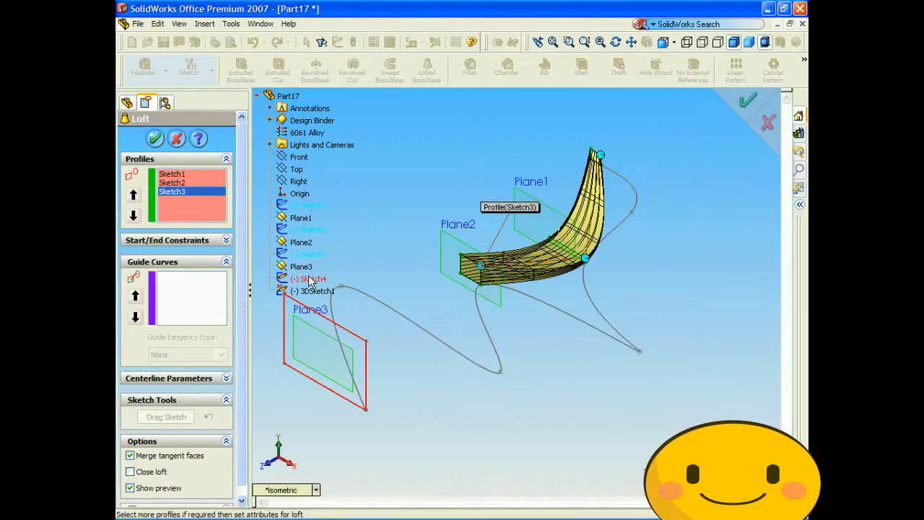
left_click(310, 278)
left_click(209, 278)
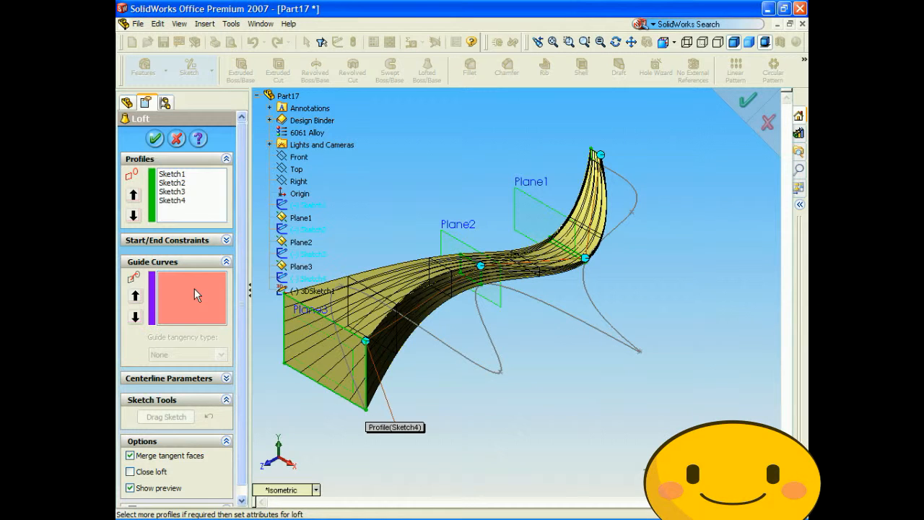
left_click(312, 290)
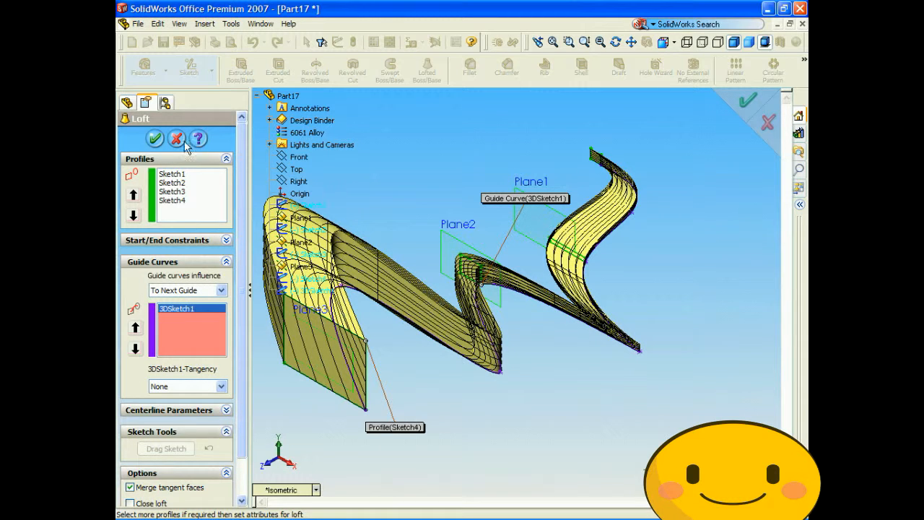
left_click(154, 138)
- Examine the shape of the new guided loft by viewing it from different angles
middle_click_drag(563, 417, 550, 428)
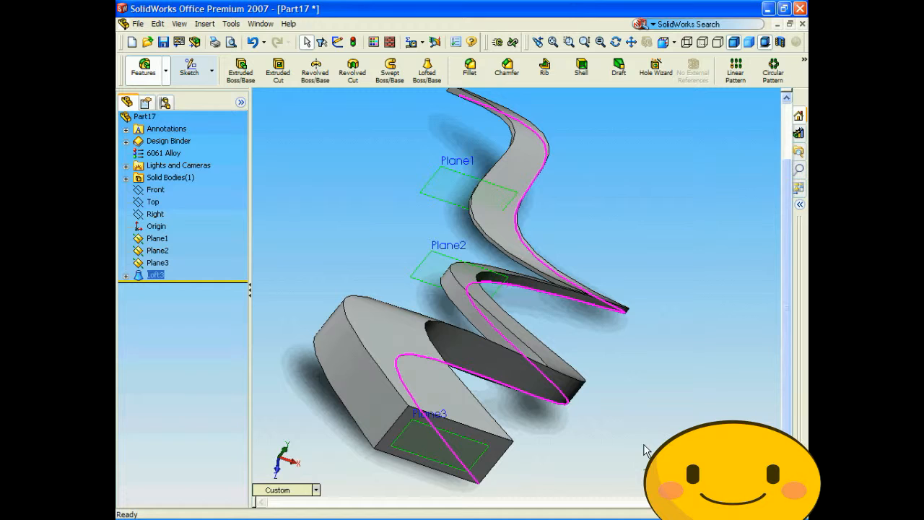
left_click(666, 395)
scroll(660, 382, "up", 3)
middle_click_drag(660, 383, 635, 375)
key("Down")
key("Down")
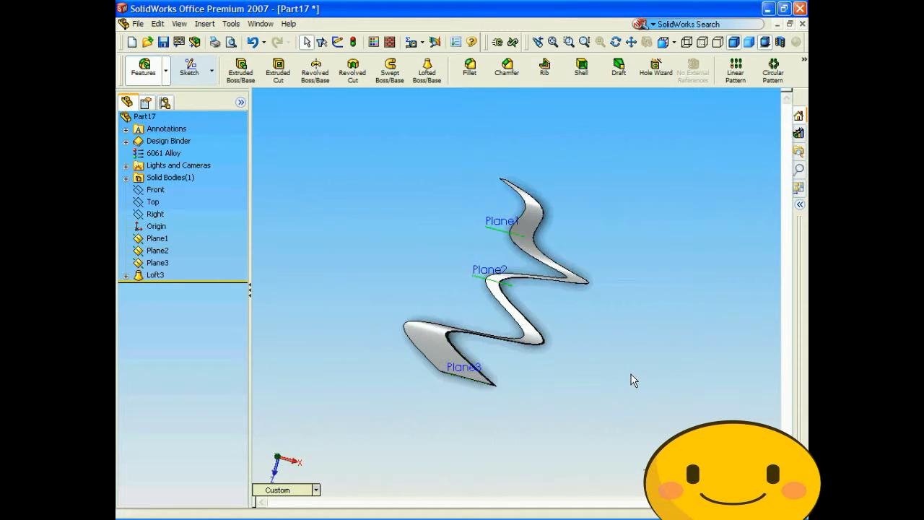
key("Up")
key("Up")
key("Up")
key("Up")
key("Up")
key("Up")
key("Up")
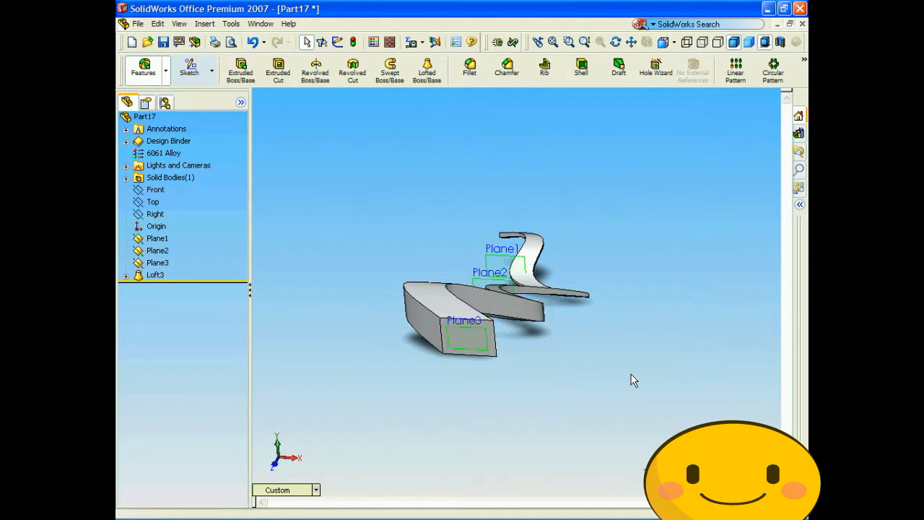